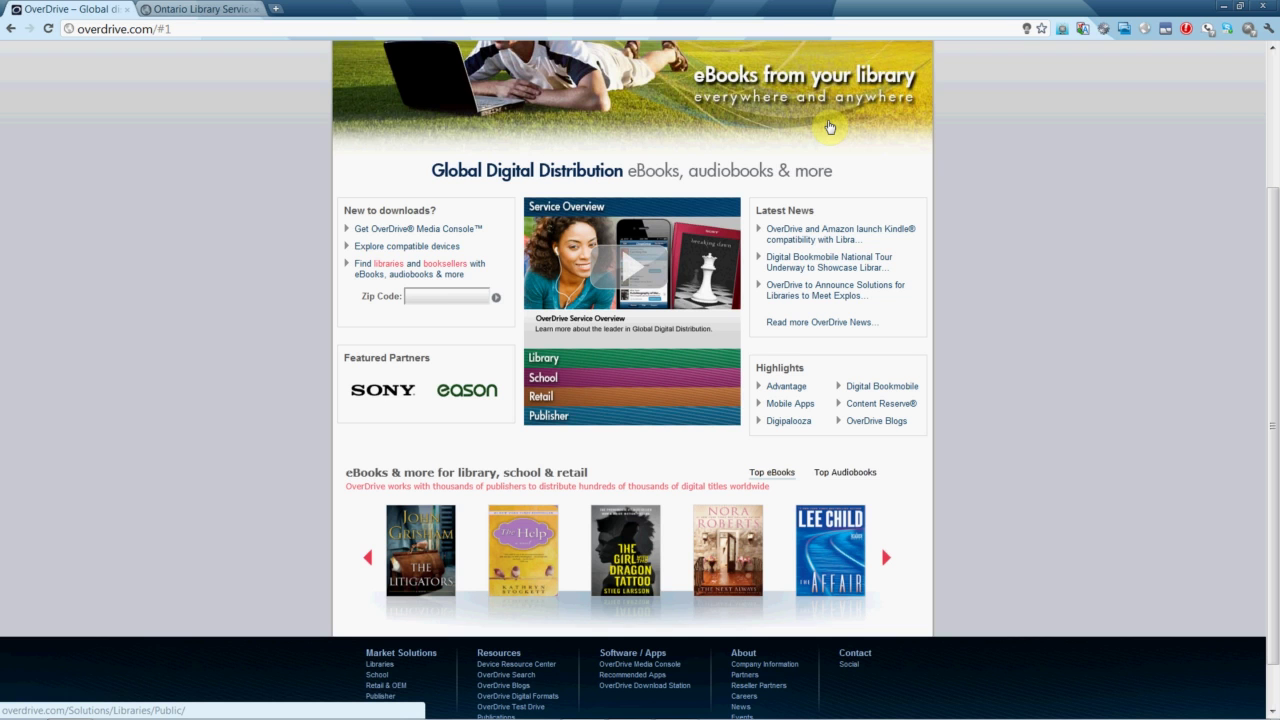
# Step: Browse the OverDrive home page, advancing the Top eBooks carousel and displaying the Top Audiobooks titles
pyautogui.scroll(1, 829, 127)
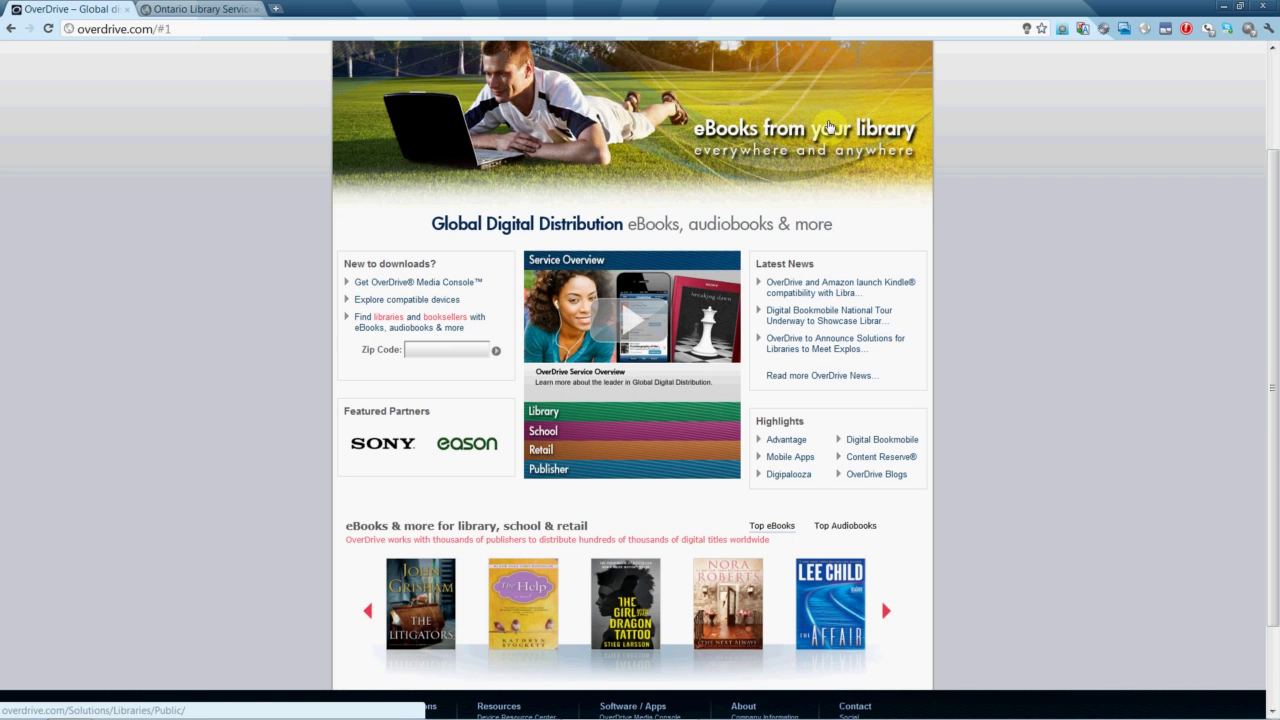
pyautogui.scroll(-2, 829, 127)
pyautogui.scroll(-1, 829, 127)
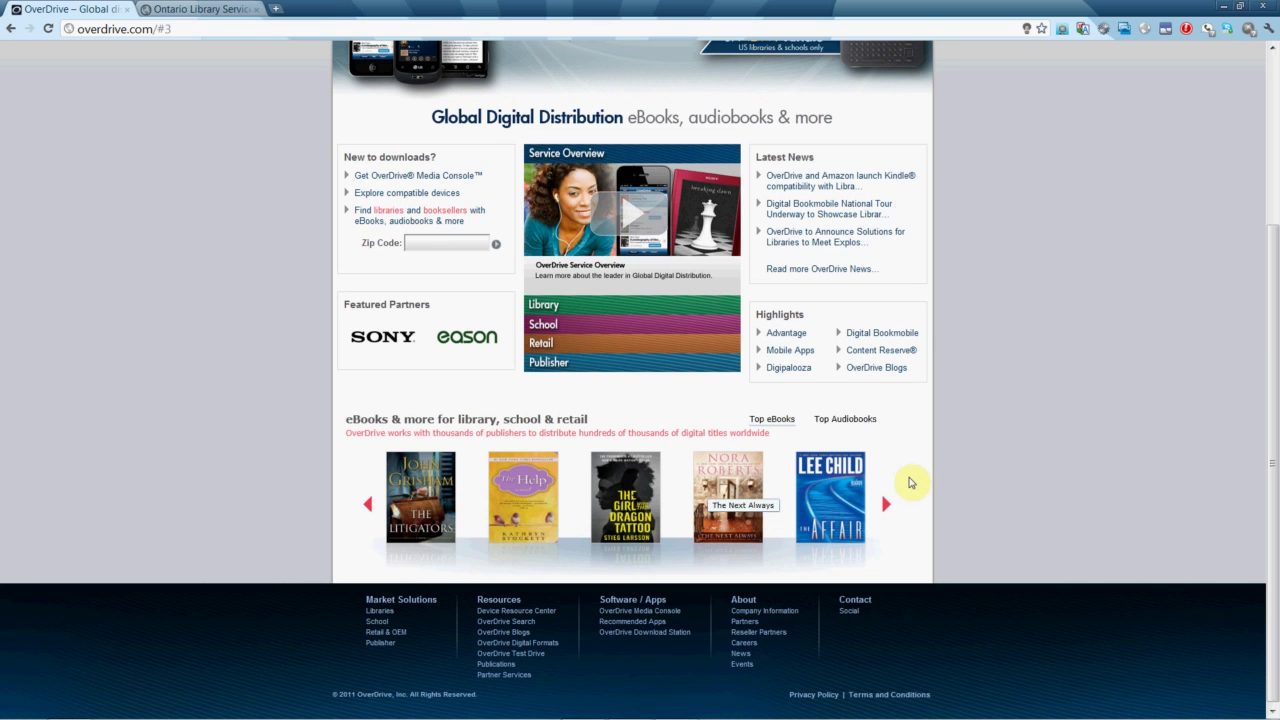
pyautogui.click(897, 519)
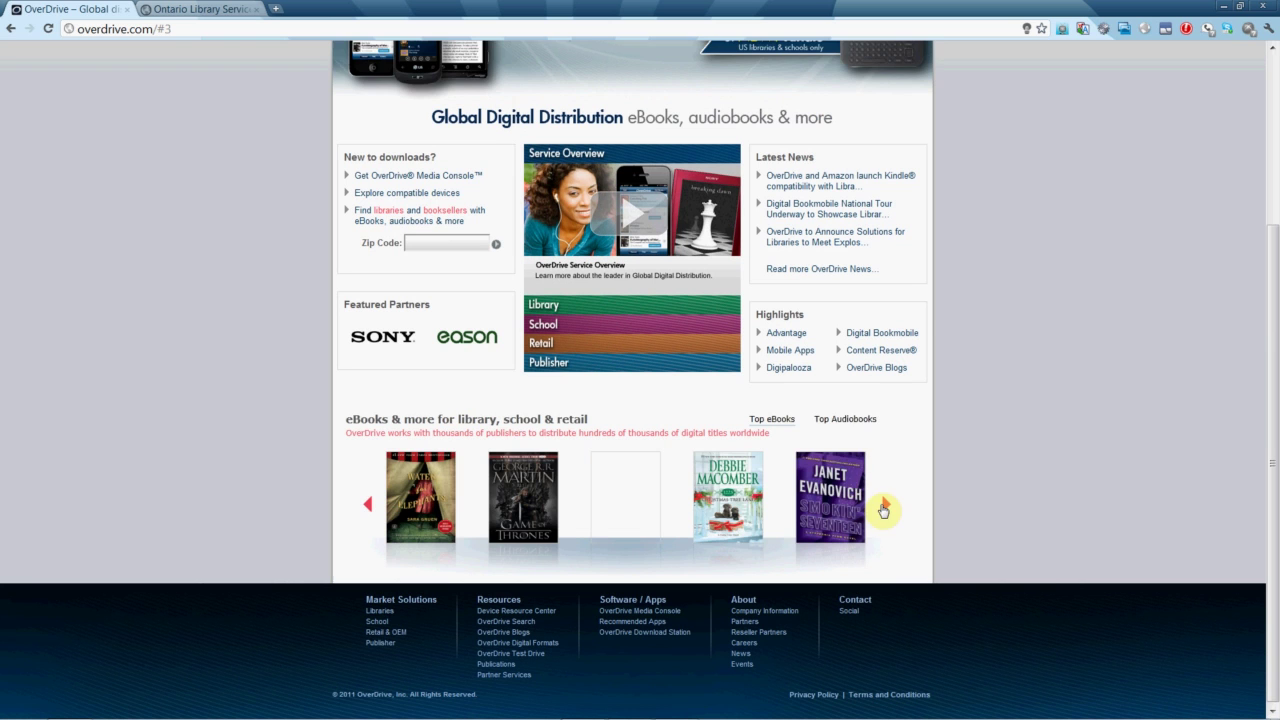
pyautogui.click(851, 420)
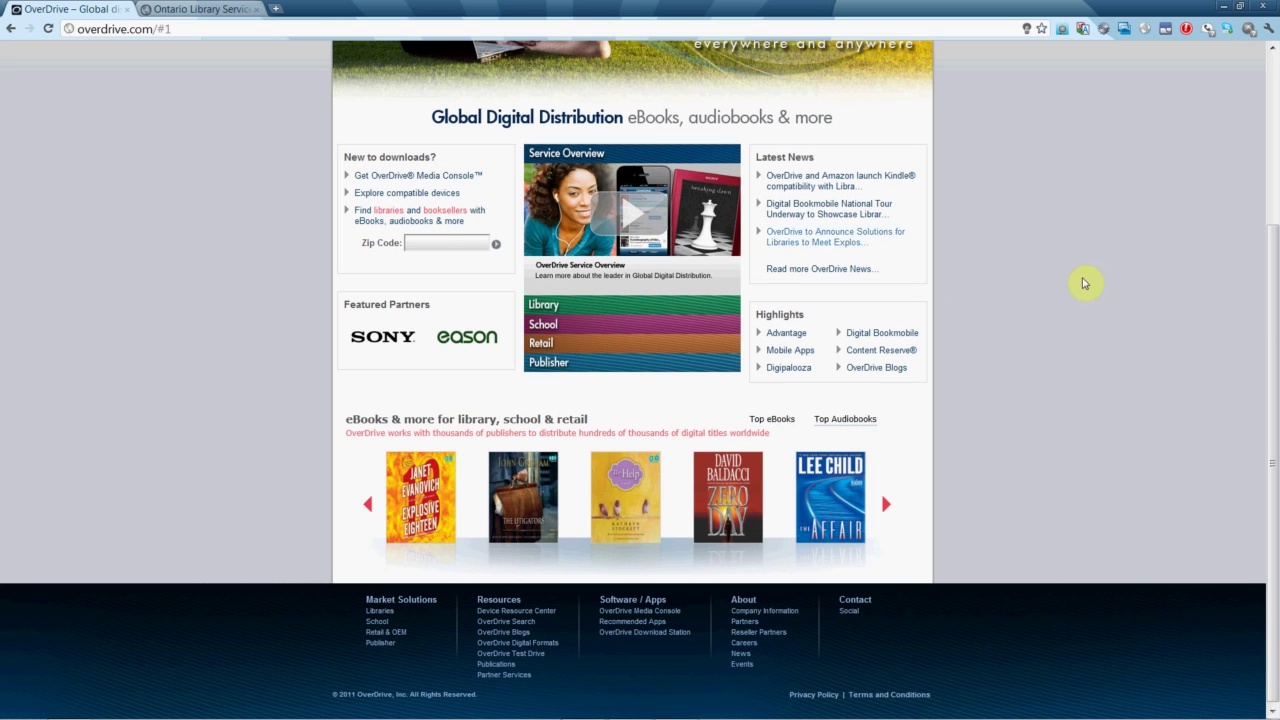
pyautogui.moveTo(1277, 373); pyautogui.dragTo(1277, 212)
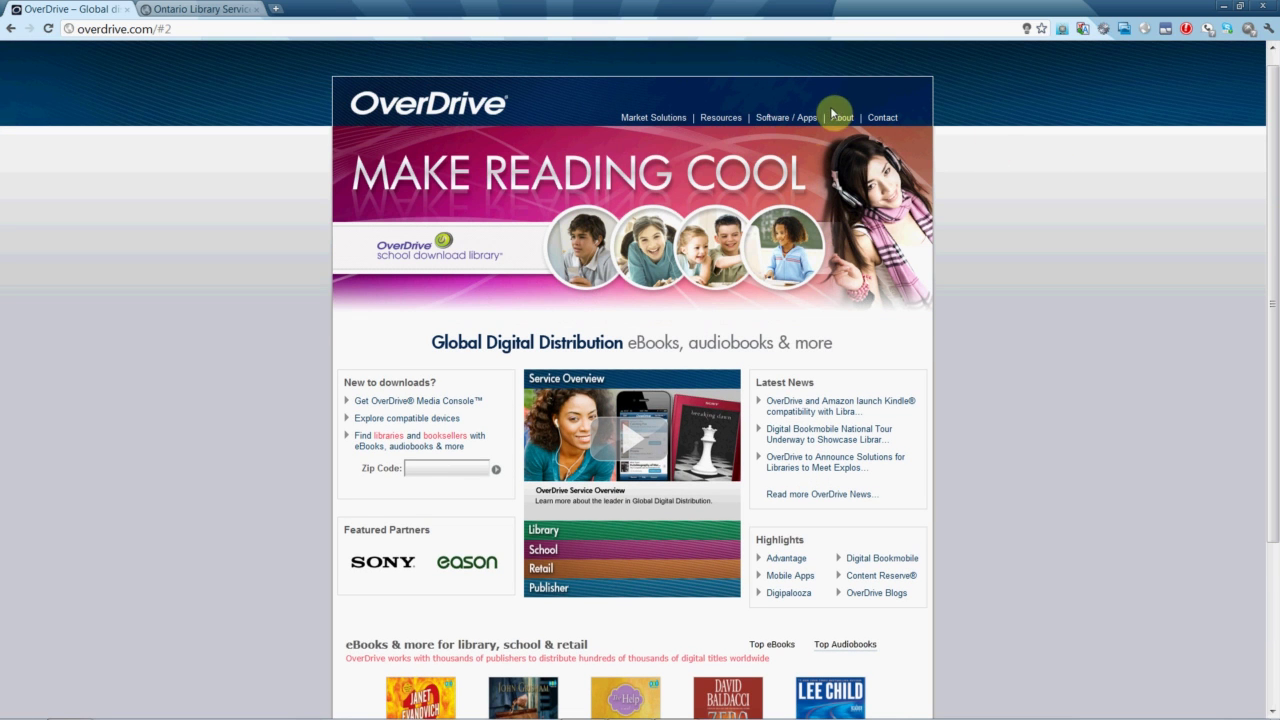
# Step: Open the OverDrive Media Console page among the site's software and start downloading the Windows desktop version
pyautogui.click(803, 124)
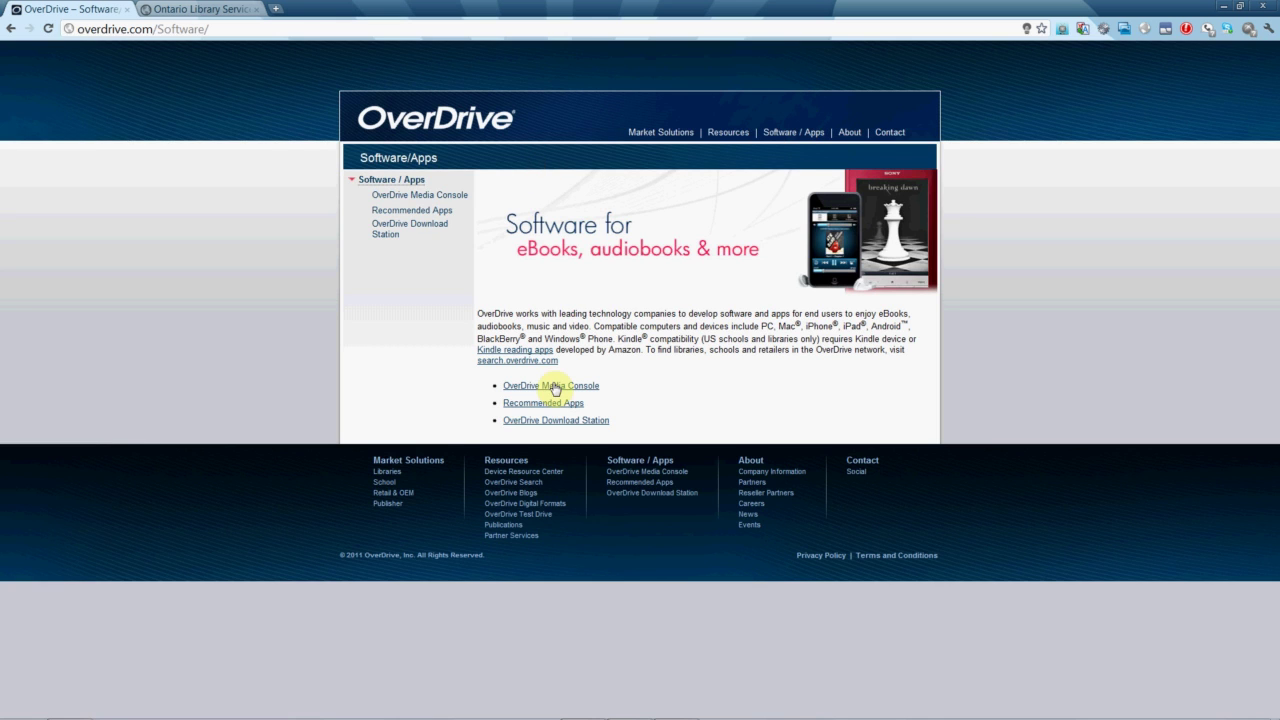
pyautogui.click(559, 386)
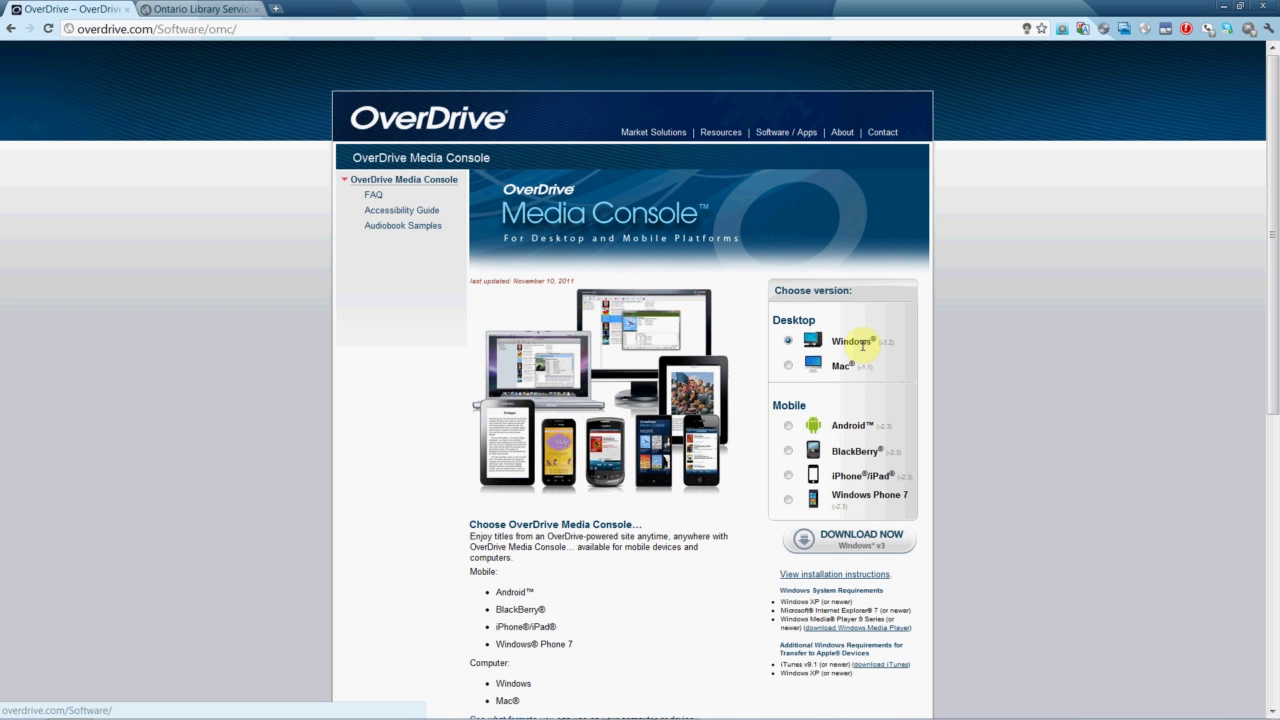
pyautogui.click(896, 535)
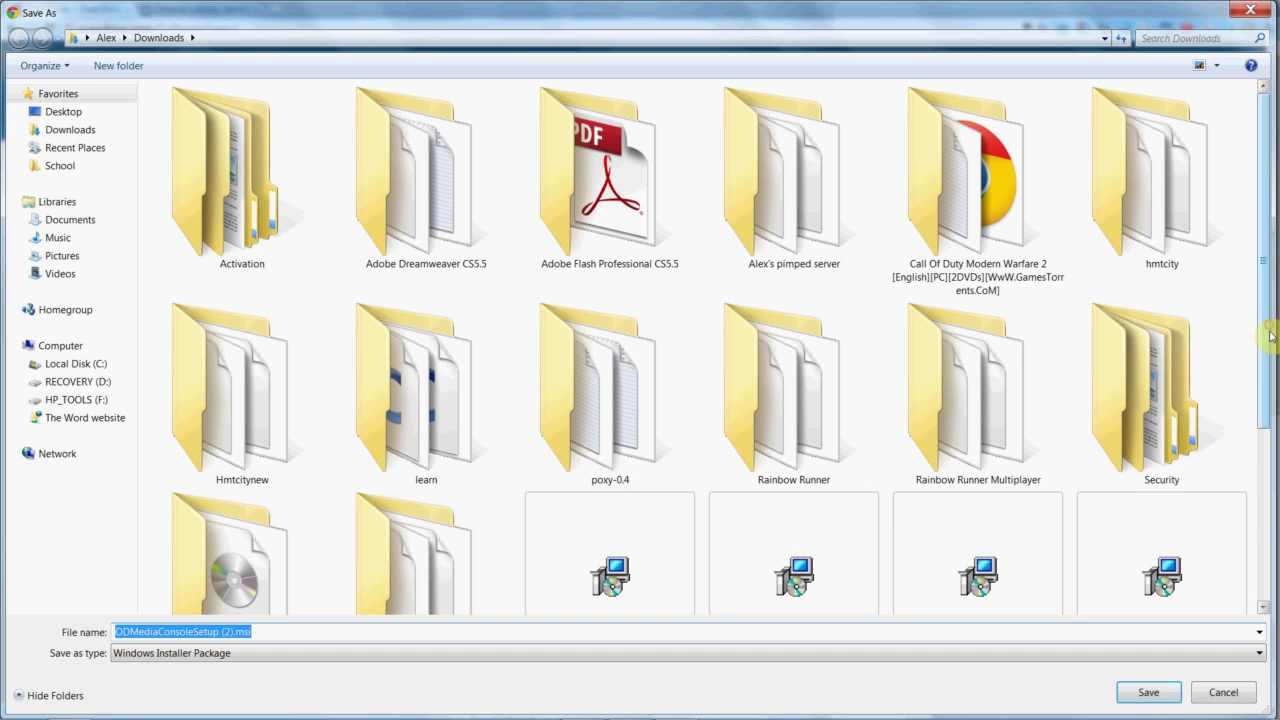
pyautogui.moveTo(1272, 332)
pyautogui.mouseDown()
pyautogui.moveTo(1276, 492)
pyautogui.moveTo(1276, 330)
pyautogui.mouseUp()
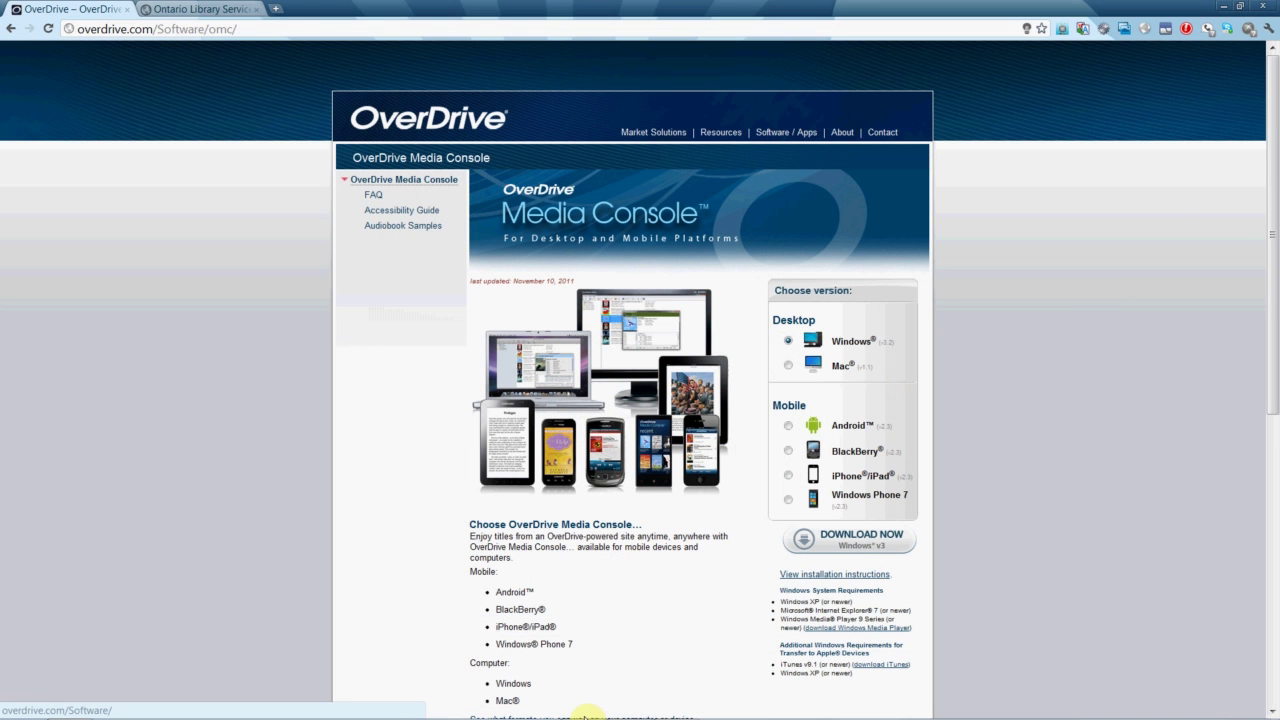
# Step: Switch to the installed OverDrive Media Console and maximize its window
pyautogui.moveTo(680, 712)
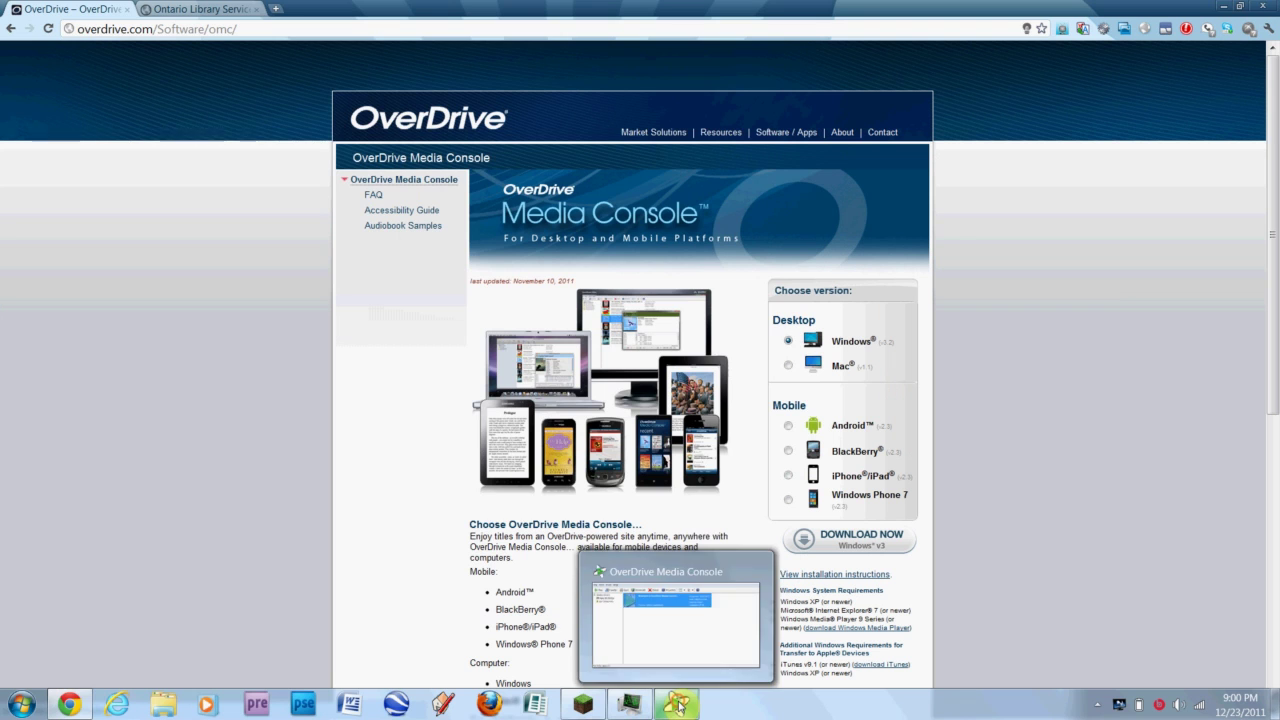
pyautogui.click(678, 705)
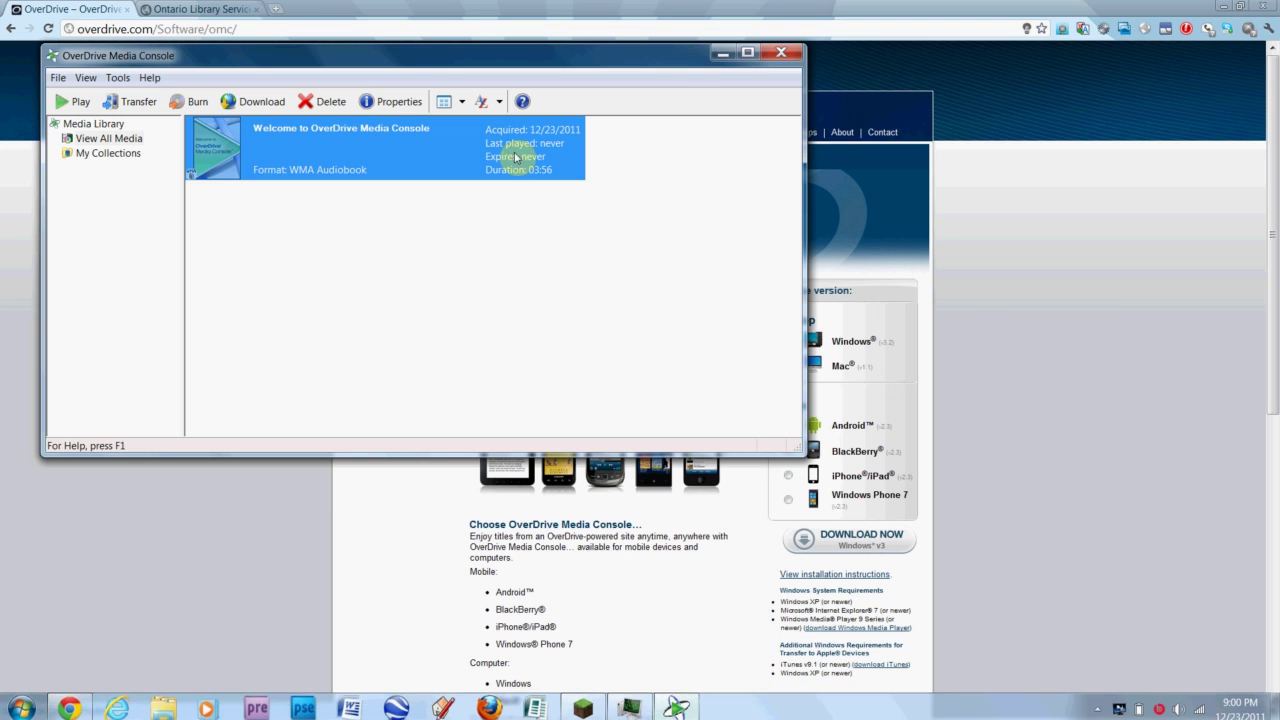
pyautogui.click(747, 51)
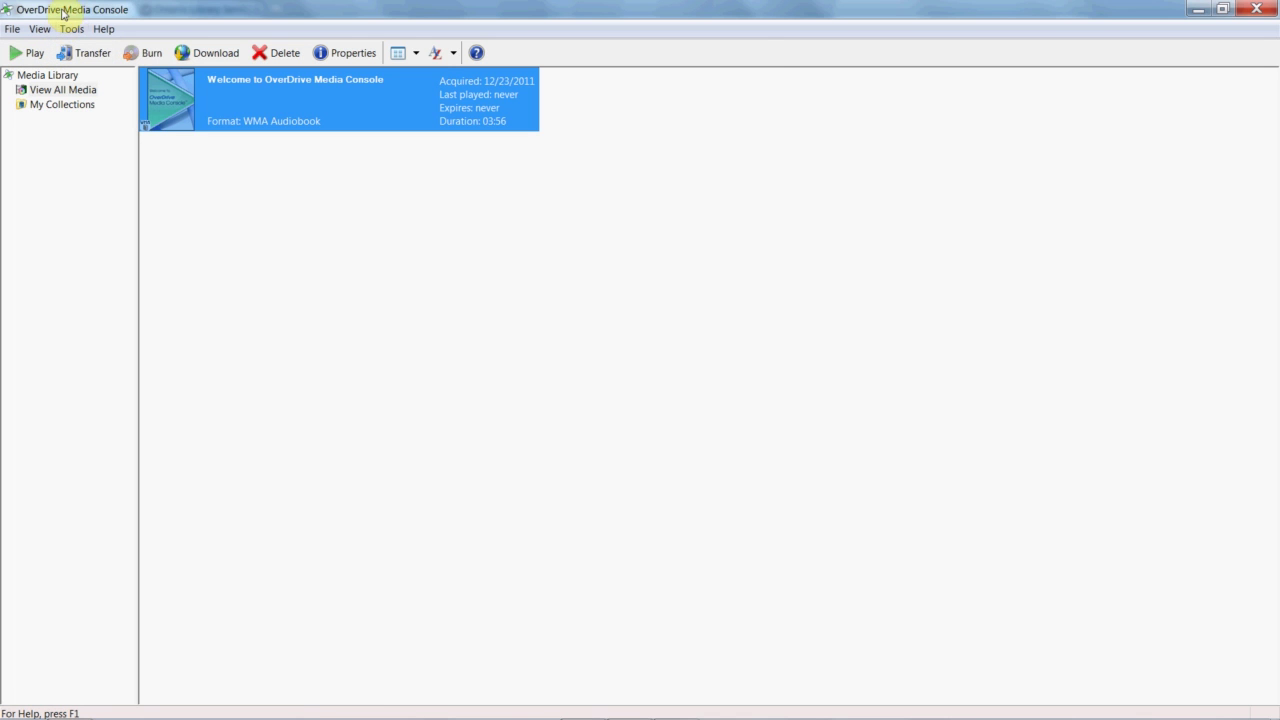
pyautogui.click(1197, 9)
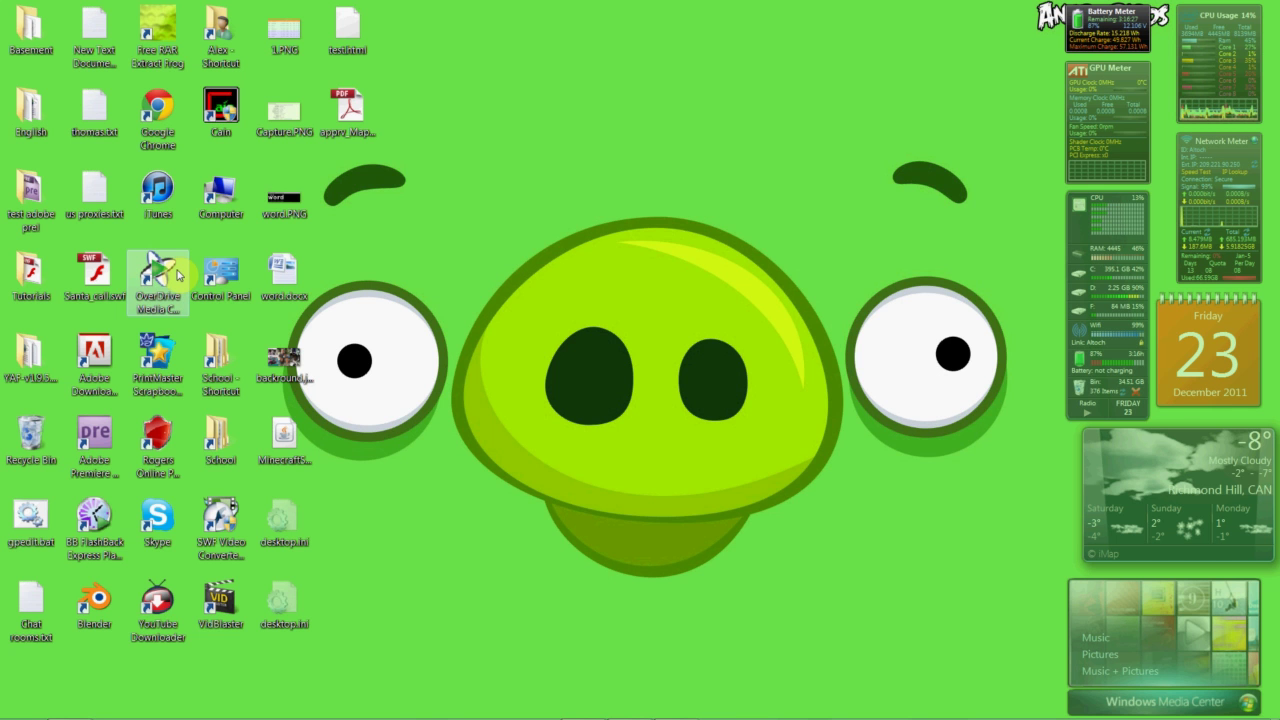
pyautogui.press('super+Tab')
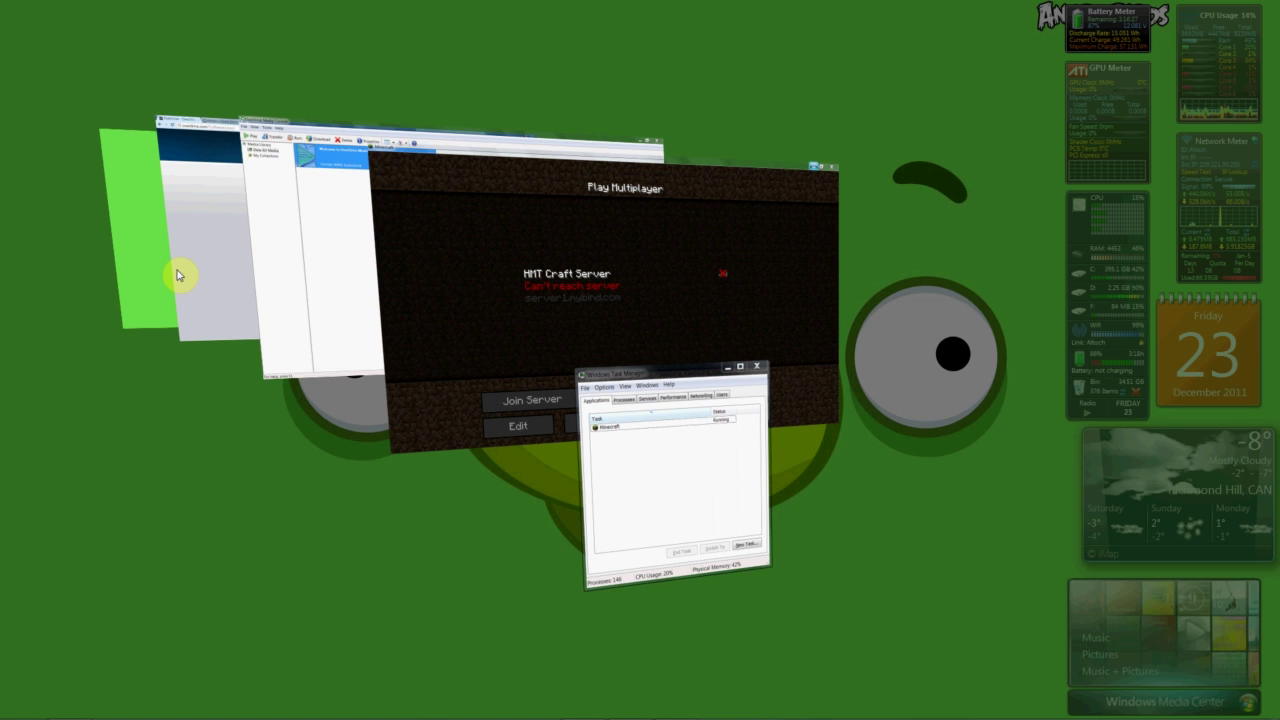
pyautogui.press('super+Tab')
pyautogui.press('super+Tab')
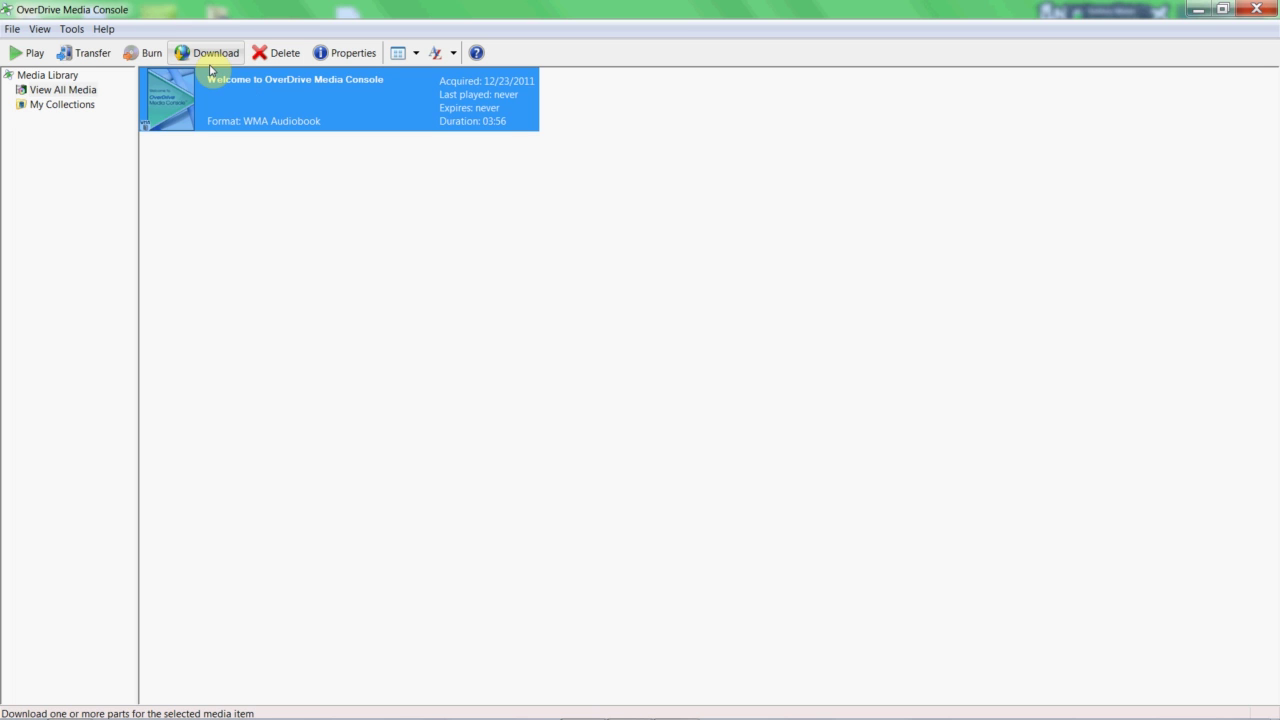
pyautogui.press('super+Tab')
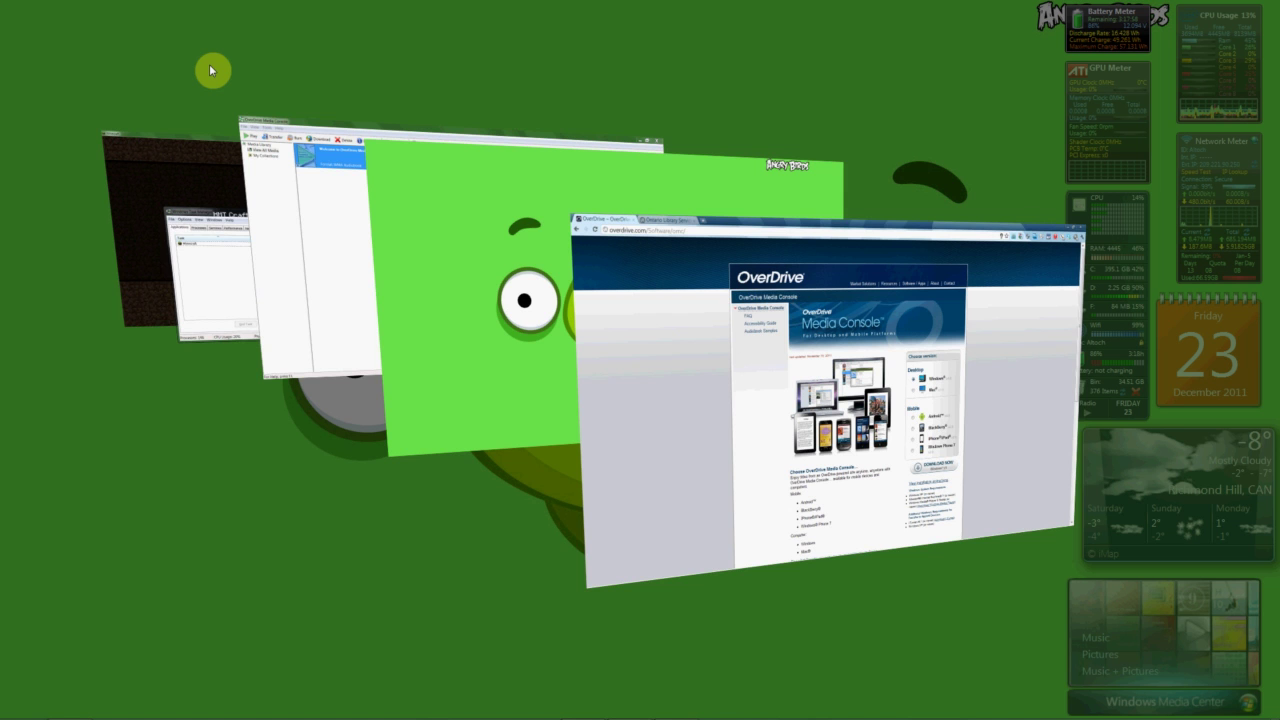
pyautogui.press('super+Tab')
pyautogui.press('super+Tab')
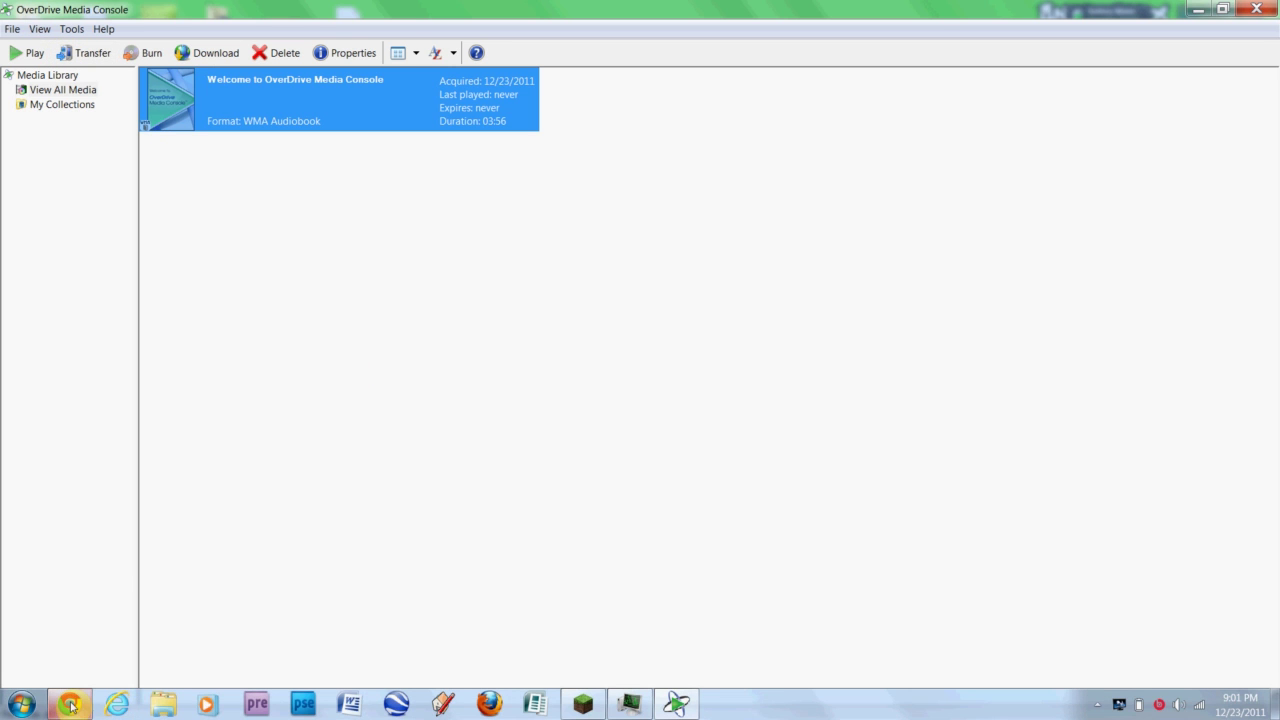
# Step: Switch to Chrome and bring up the Ontario Library Service Download Centre sign-in page with its library groups
pyautogui.click(70, 705)
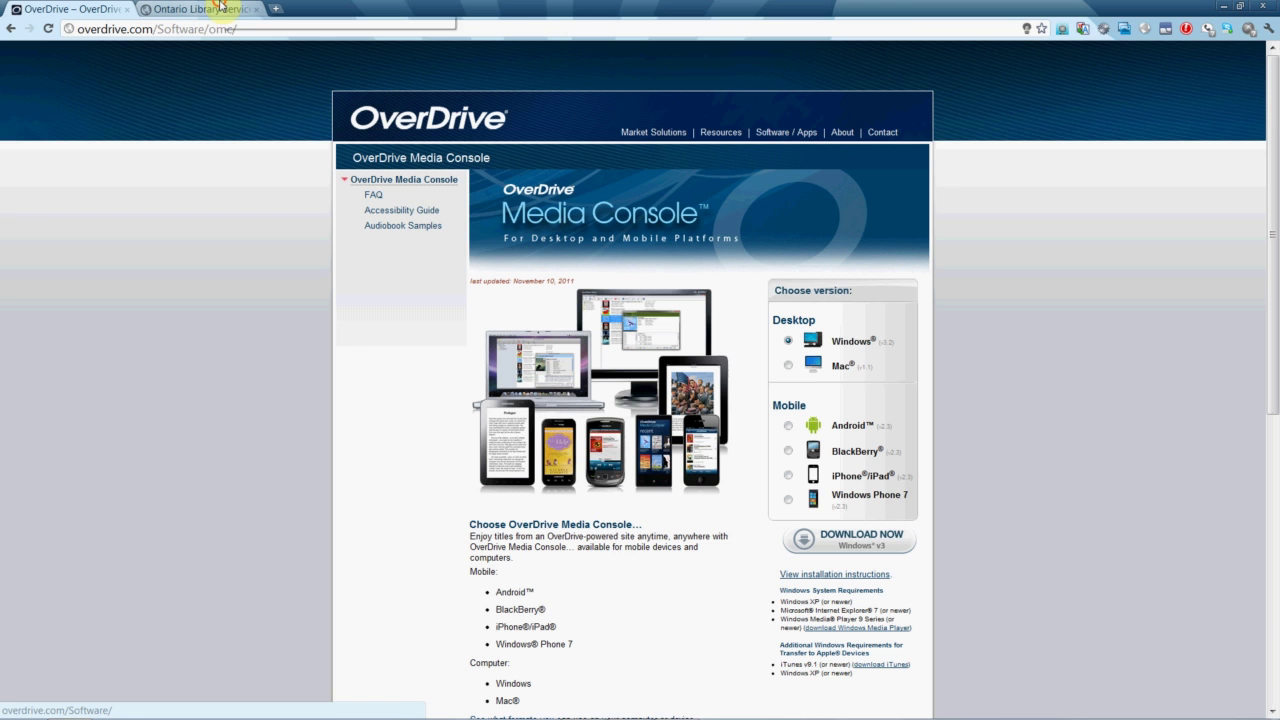
pyautogui.click(220, 8)
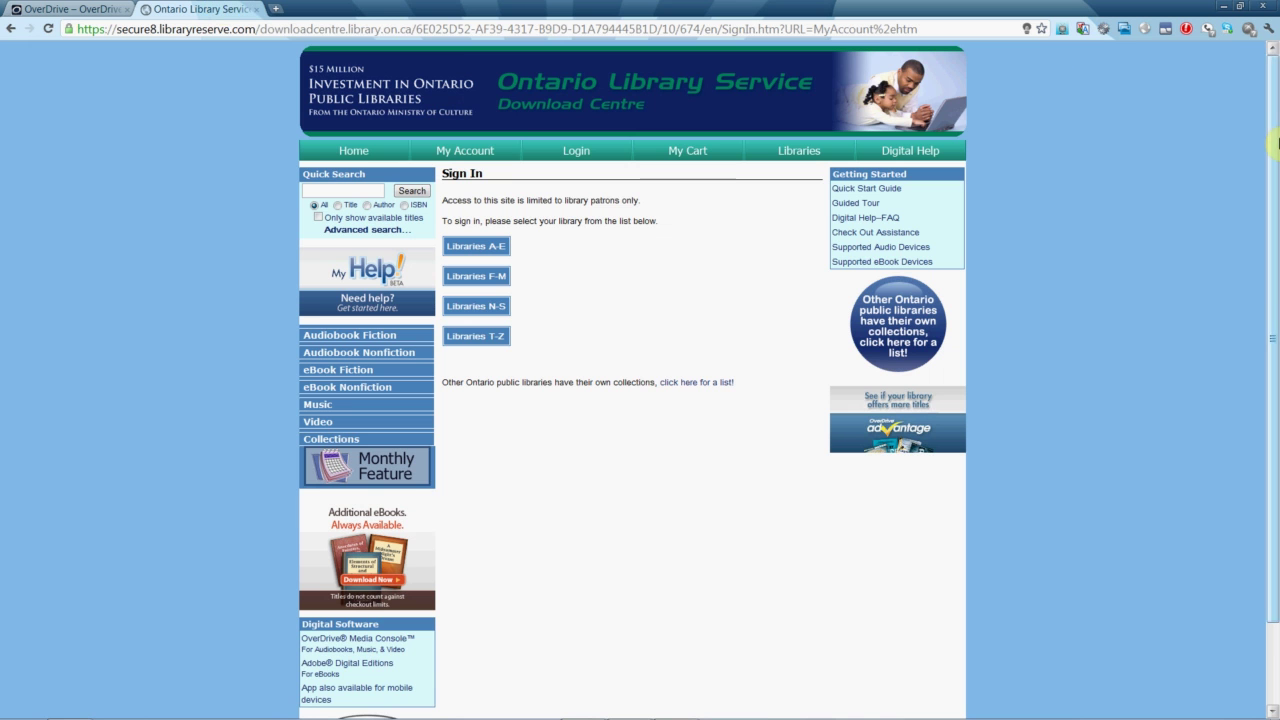
pyautogui.moveTo(1276, 143); pyautogui.dragTo(1276, 246)
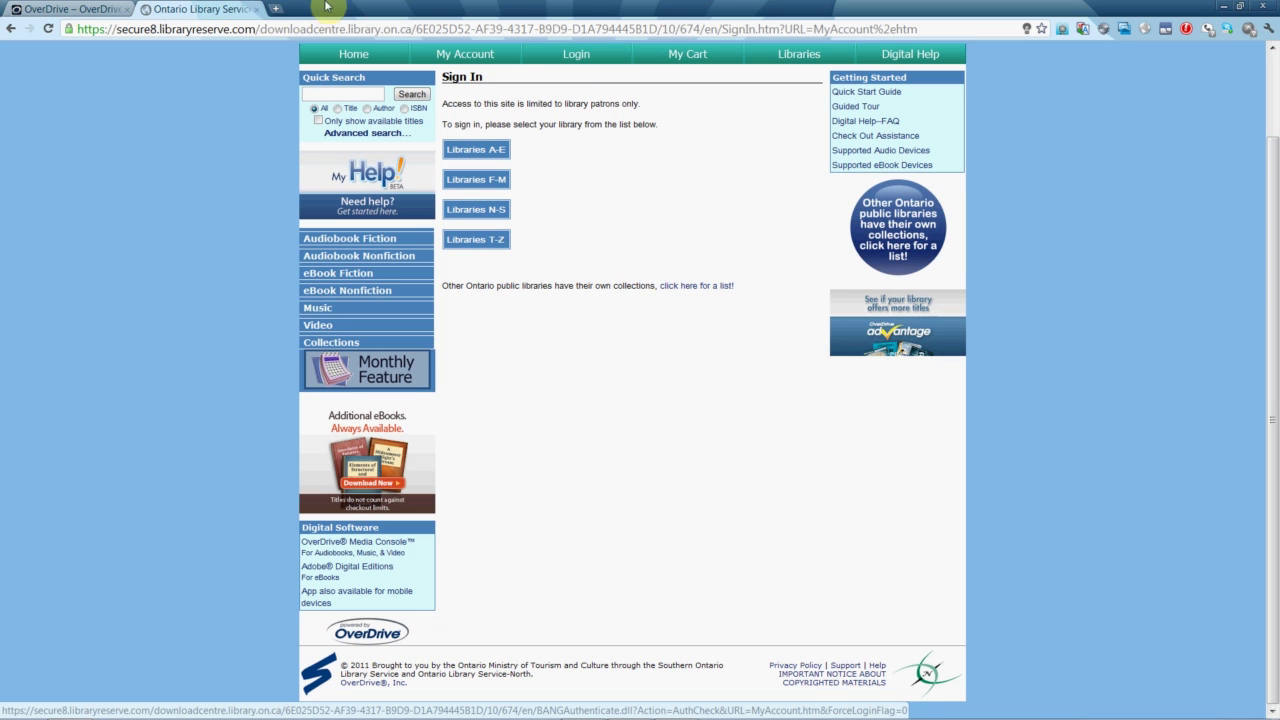
pyautogui.moveTo(1241, 697)
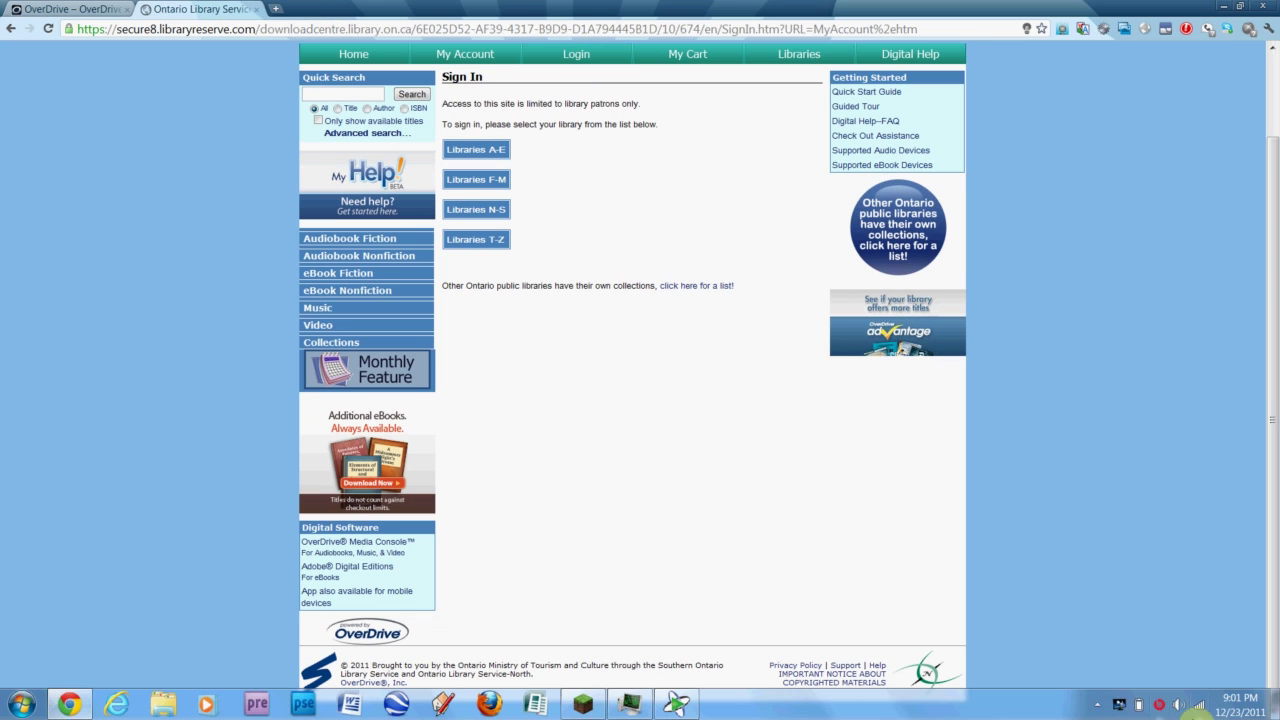
pyautogui.click(1097, 704)
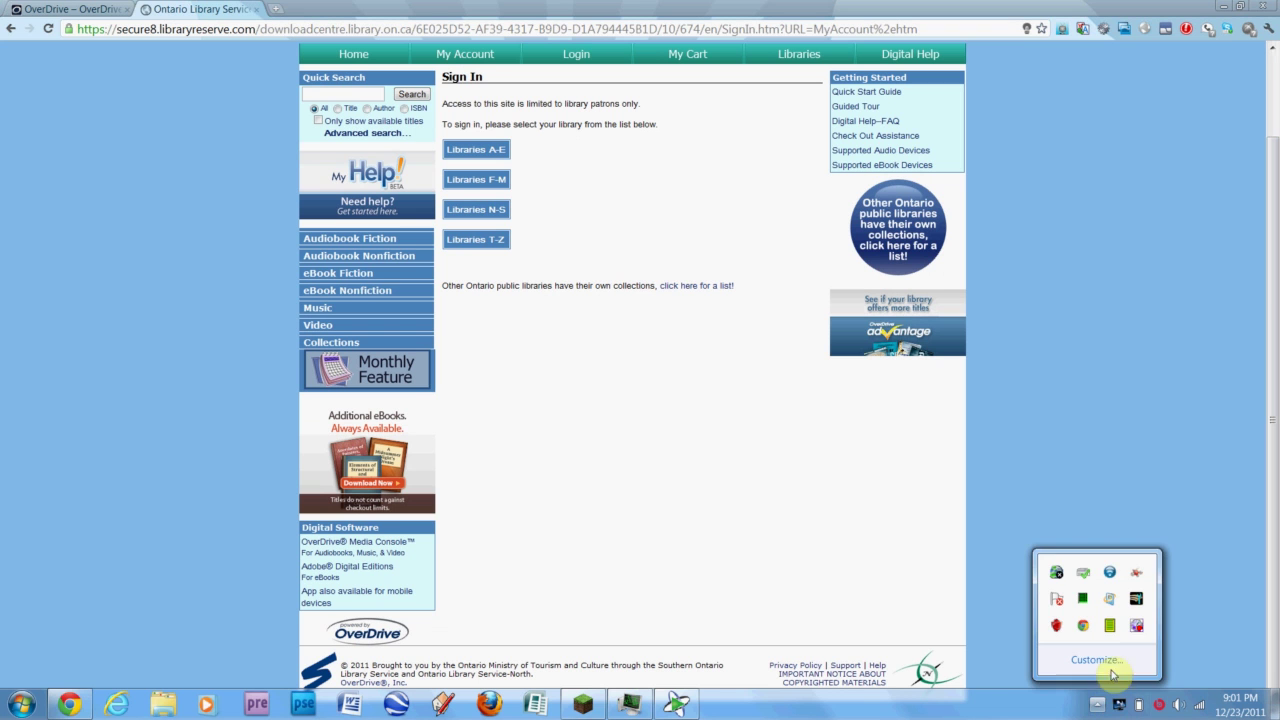
pyautogui.rightClick(1137, 626)
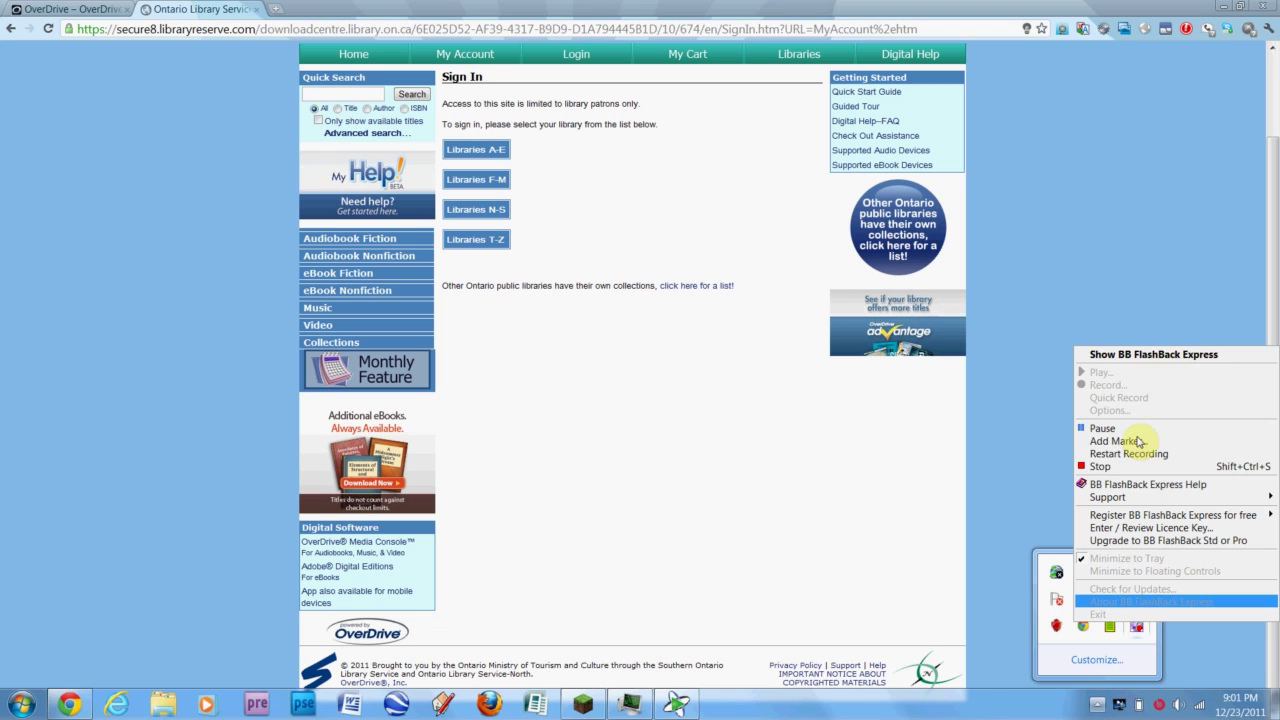
pyautogui.click(1134, 354)
pyautogui.click(615, 262)
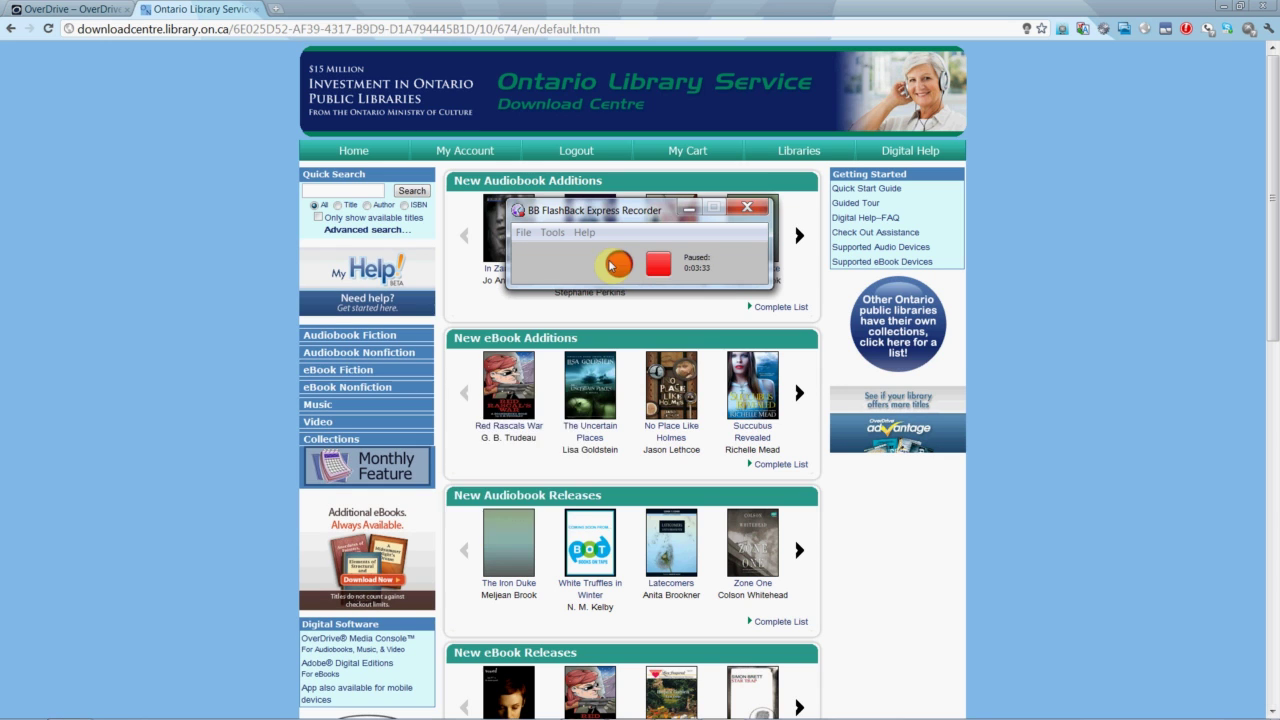
pyautogui.click(687, 208)
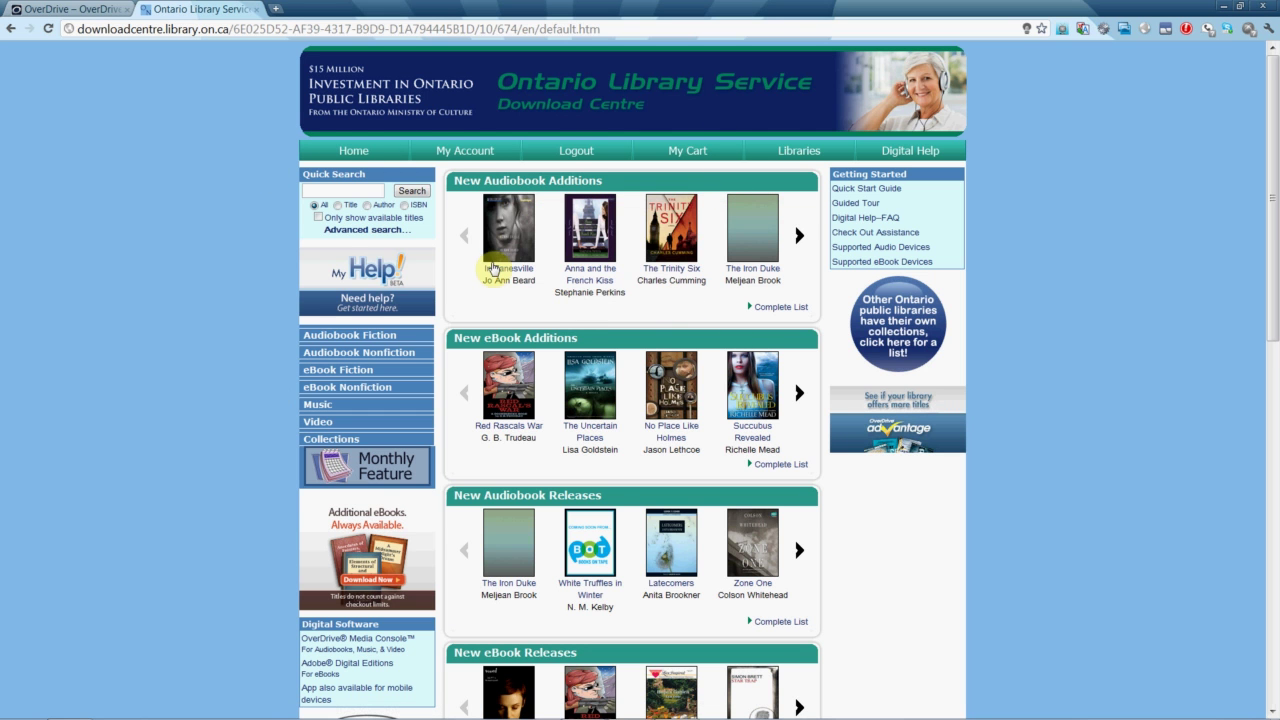
# Step: Open the details page of the audiobook In Zanesville from the New Audiobook Additions
pyautogui.scroll(-2, 492, 268)
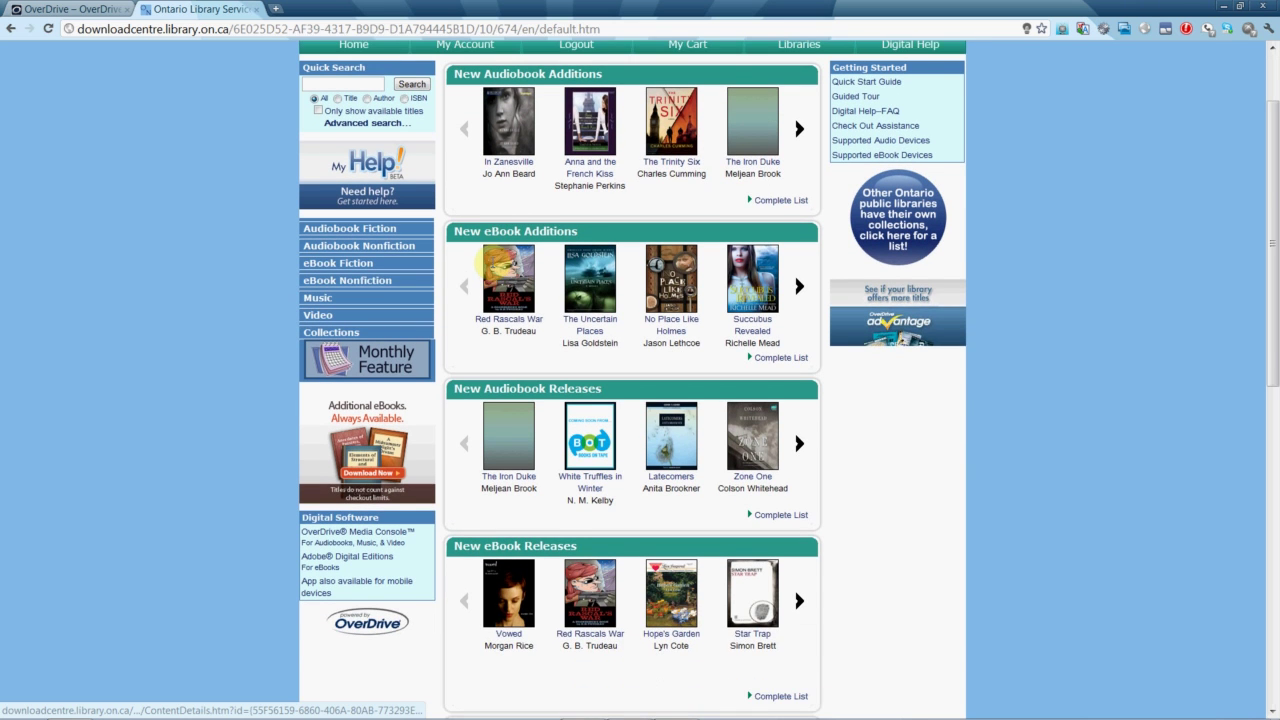
pyautogui.scroll(1, 494, 270)
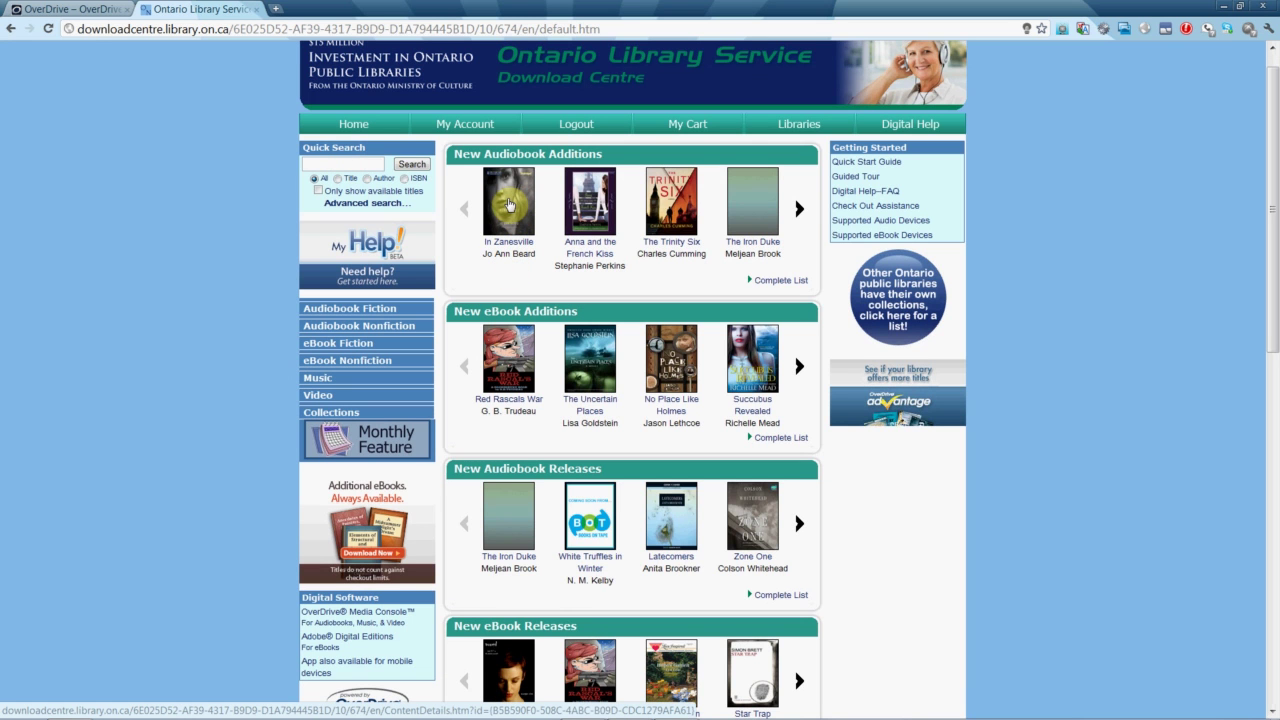
pyautogui.click(509, 204)
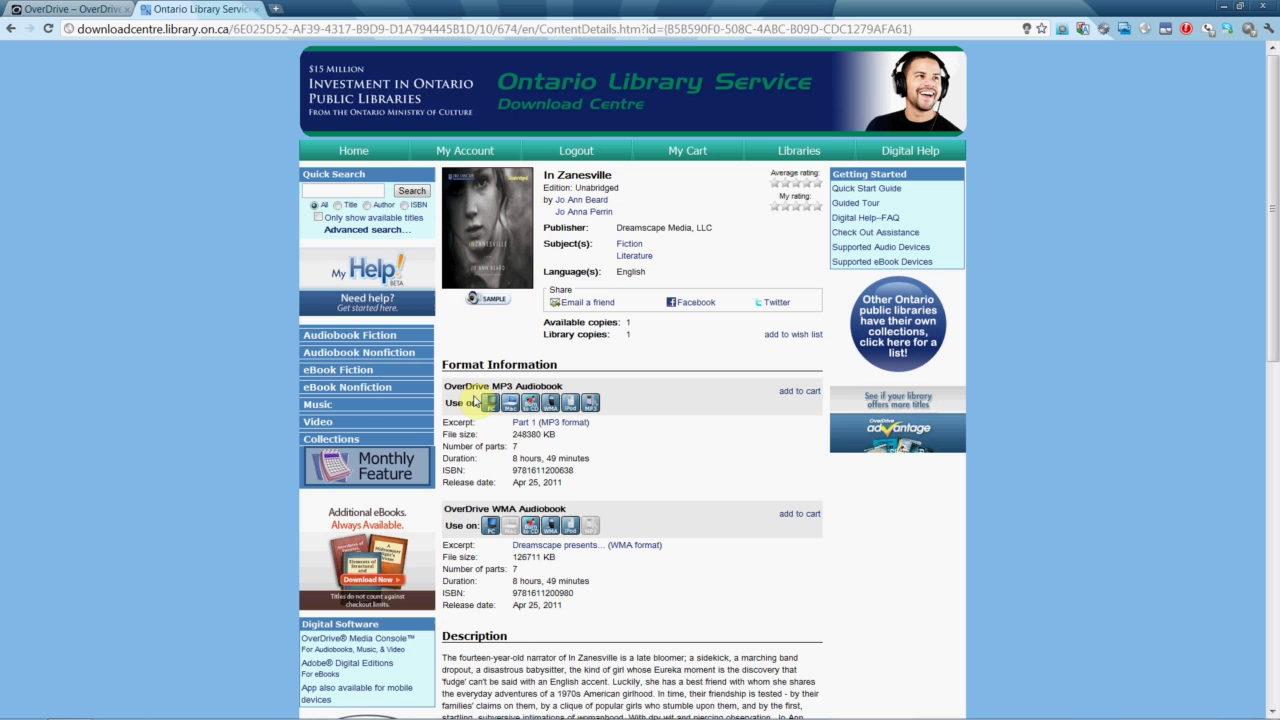
# Step: Add the OverDrive MP3 Audiobook format of In Zanesville to the cart
pyautogui.scroll(-1, 476, 400)
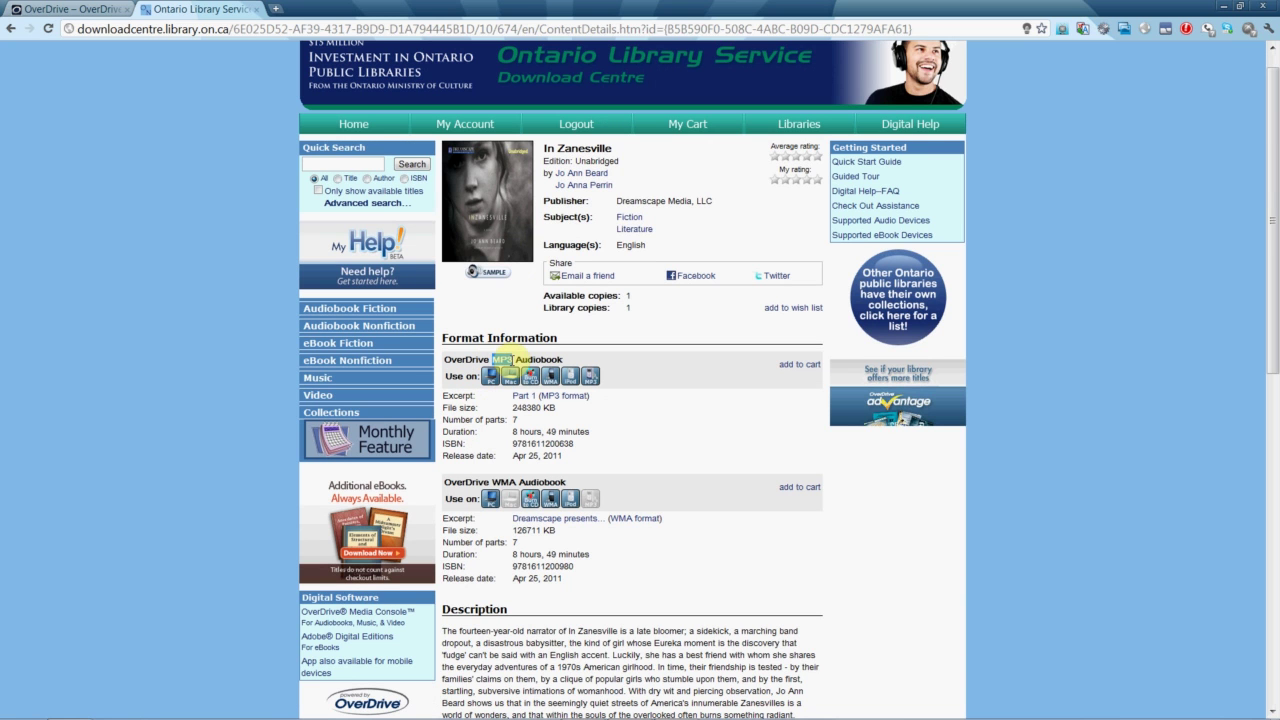
pyautogui.click(509, 359)
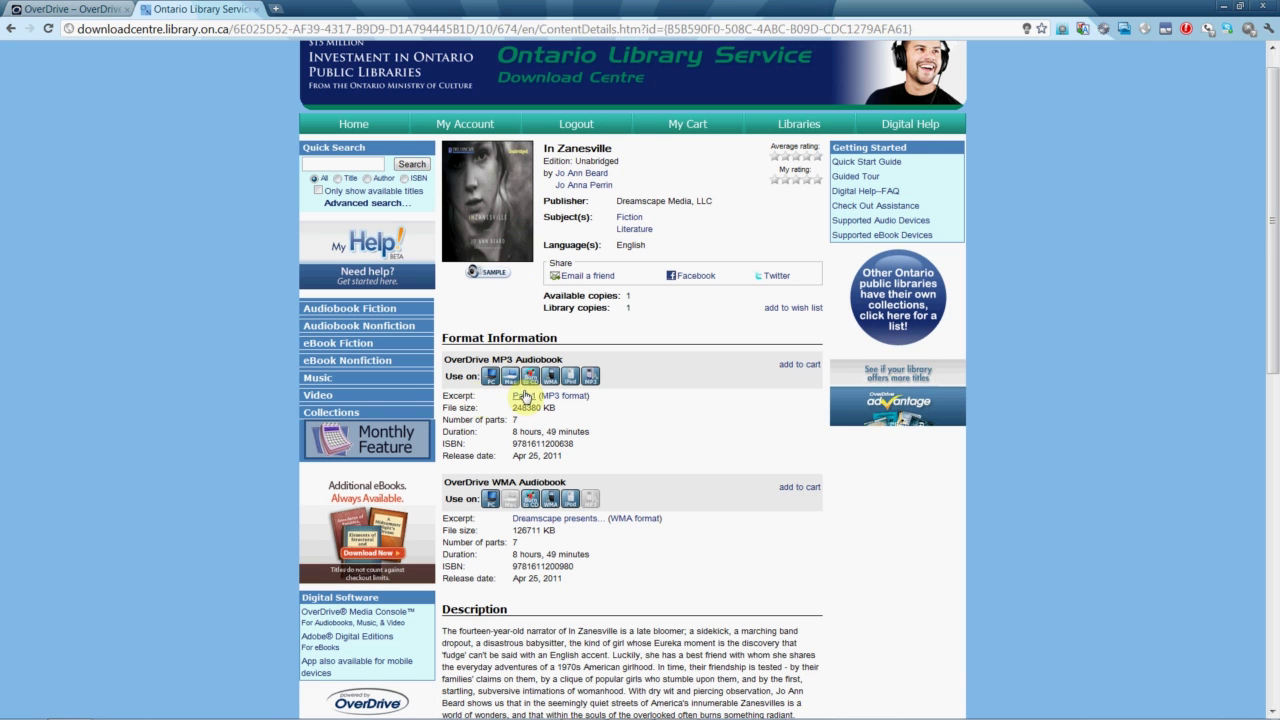
pyautogui.moveTo(492, 383)
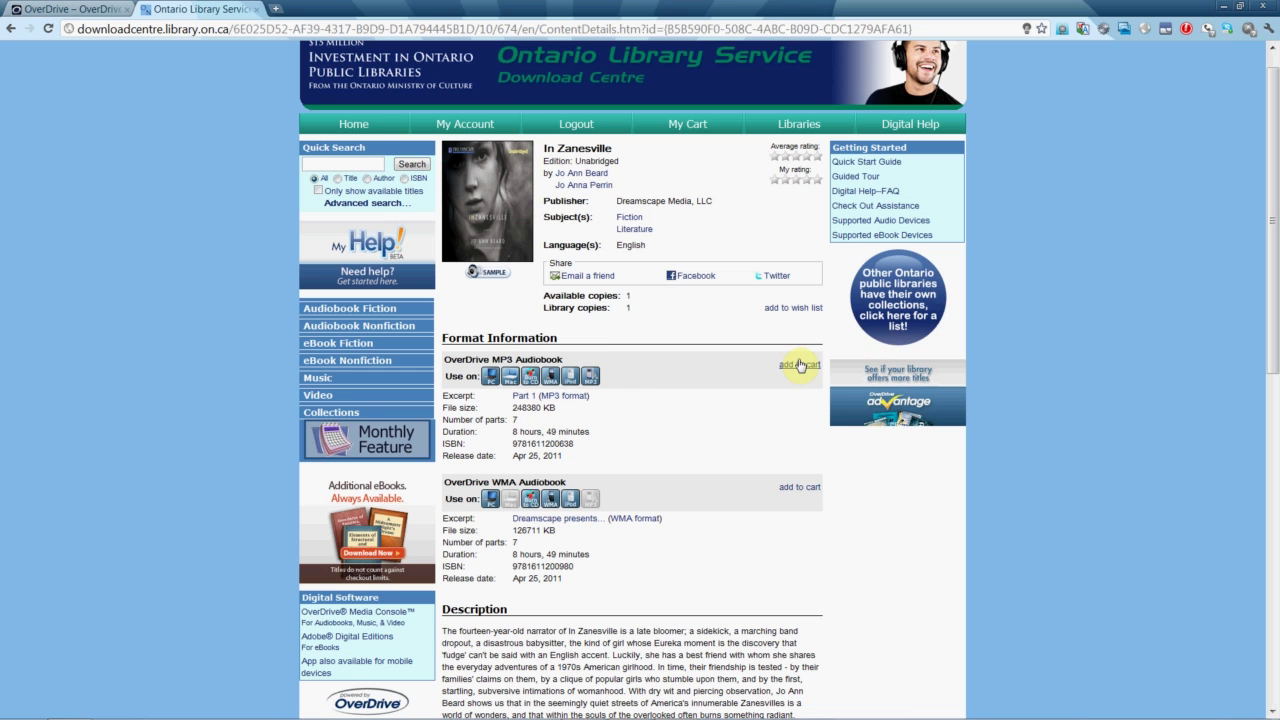
pyautogui.click(799, 364)
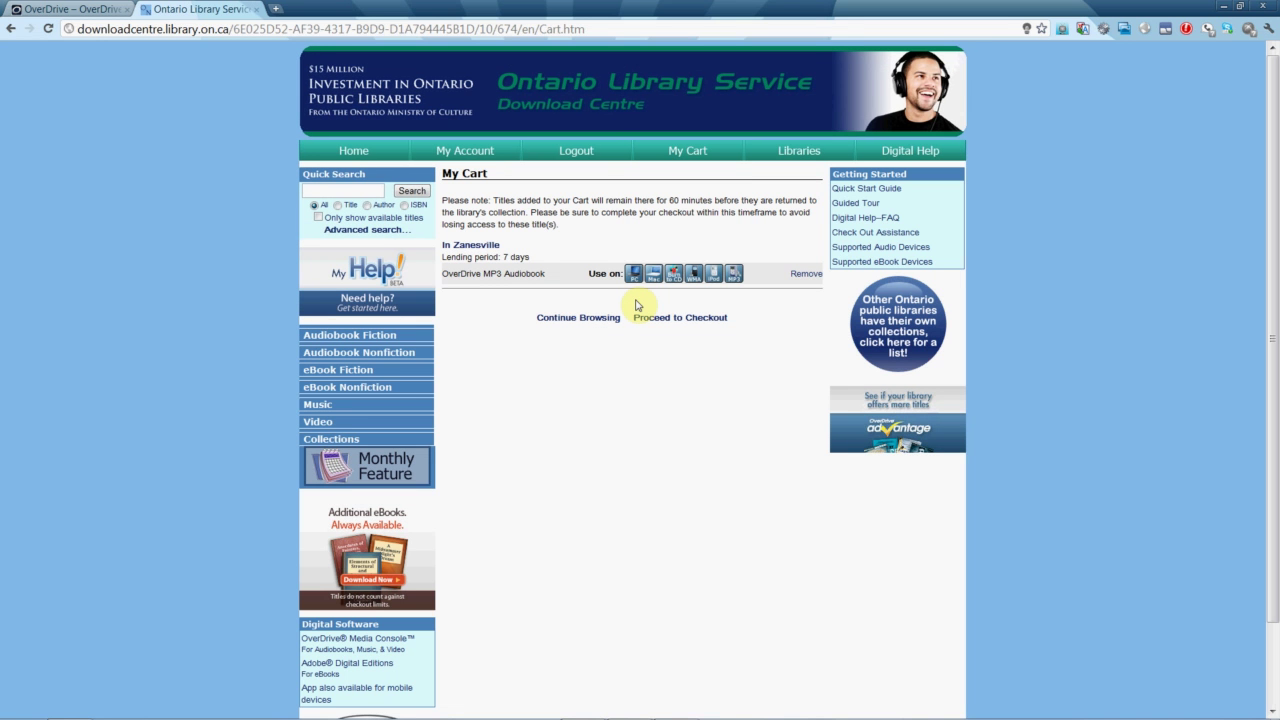
# Step: Proceed to checkout with the In Zanesville MP3 audiobook in the cart
pyautogui.moveTo(638, 286)
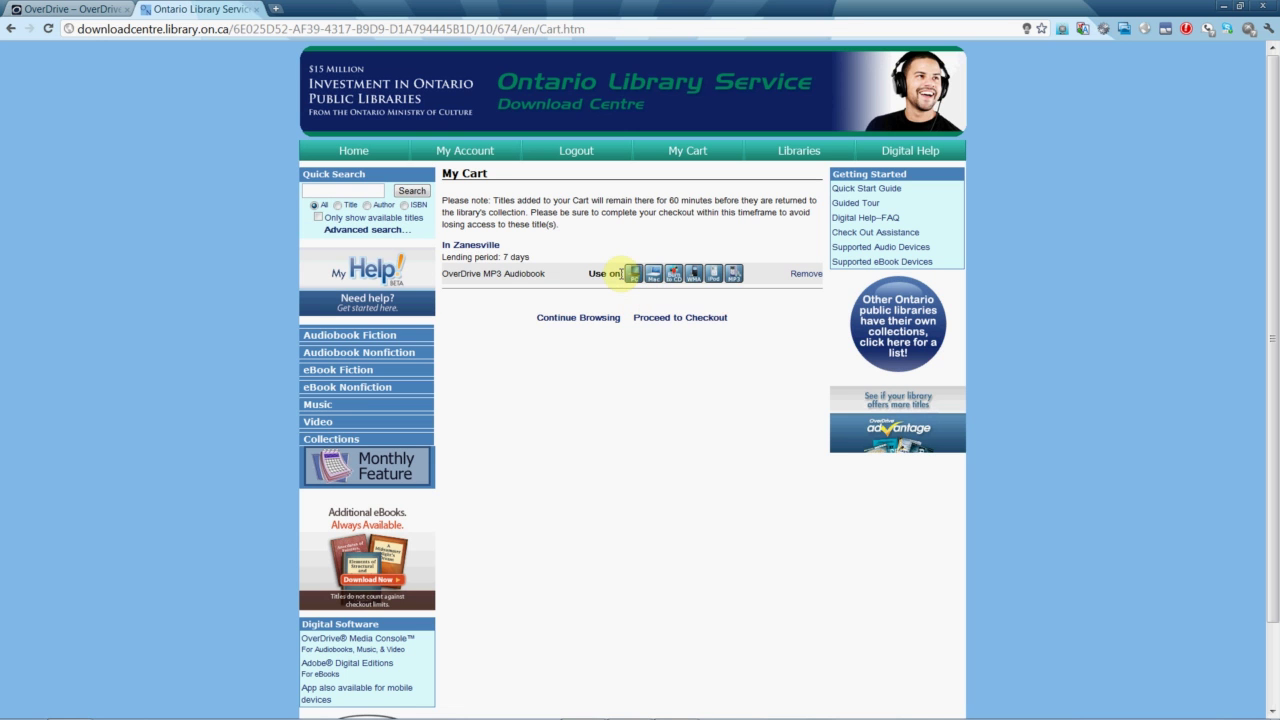
pyautogui.click(650, 314)
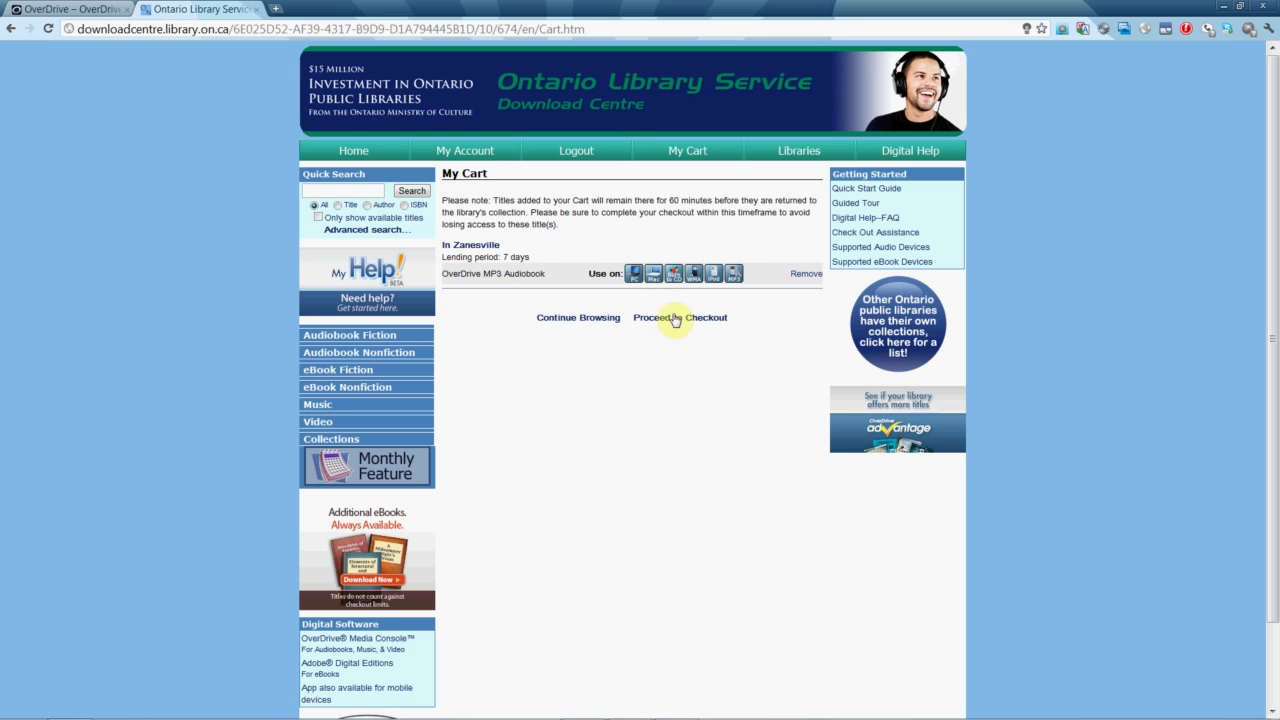
pyautogui.click(677, 318)
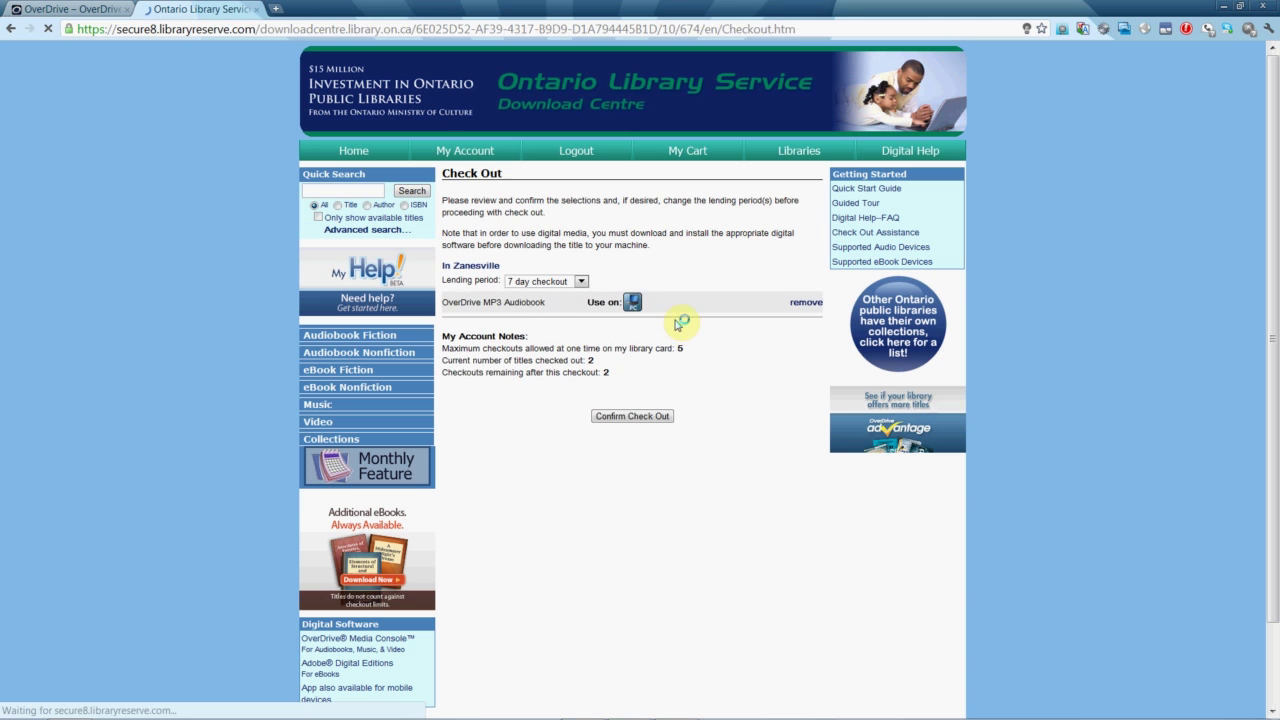
# Step: Choose the 7 day checkout lending period for In Zanesville and confirm the check out
pyautogui.click(572, 284)
pyautogui.click(572, 289)
pyautogui.click(570, 283)
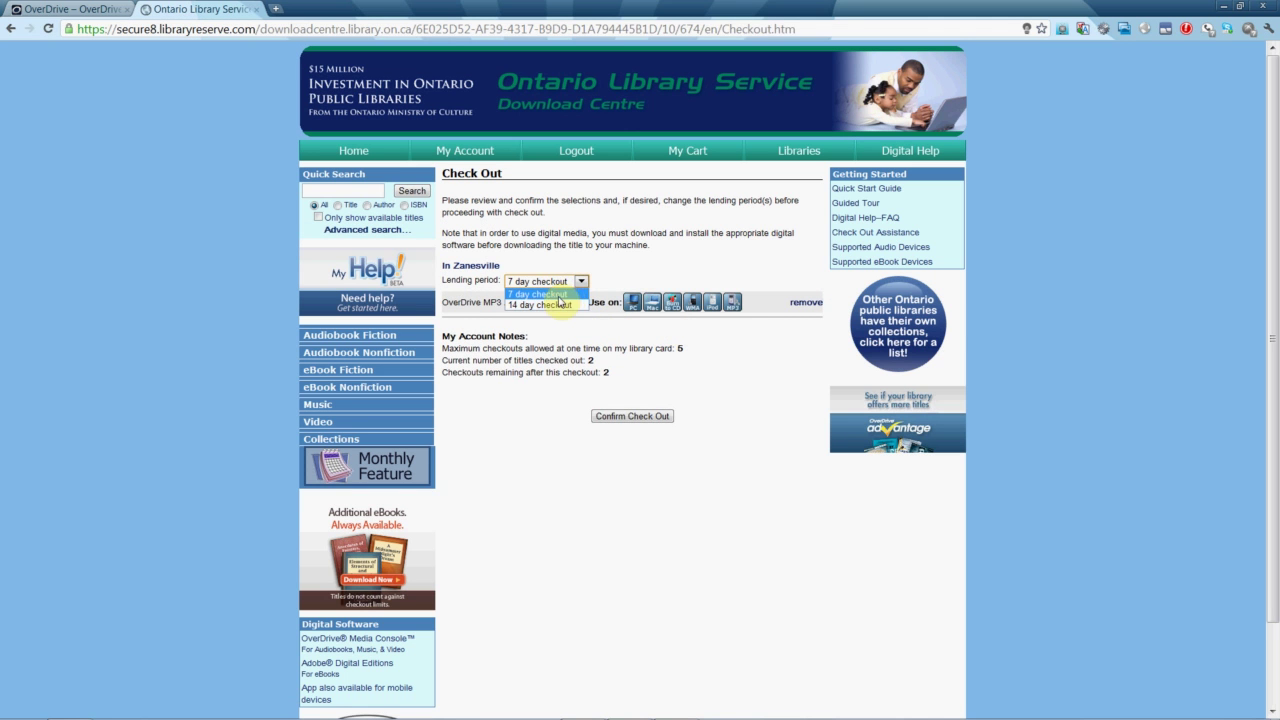
pyautogui.click(550, 283)
pyautogui.click(550, 283)
pyautogui.click(548, 295)
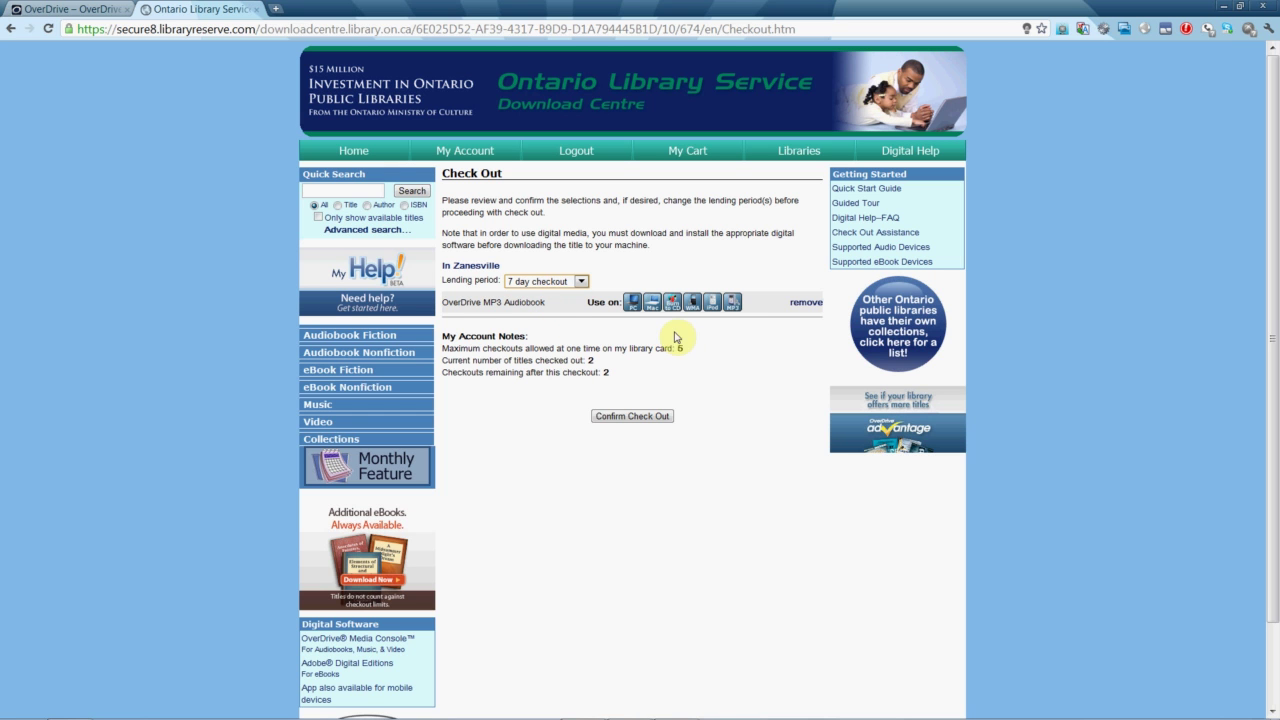
pyautogui.click(607, 418)
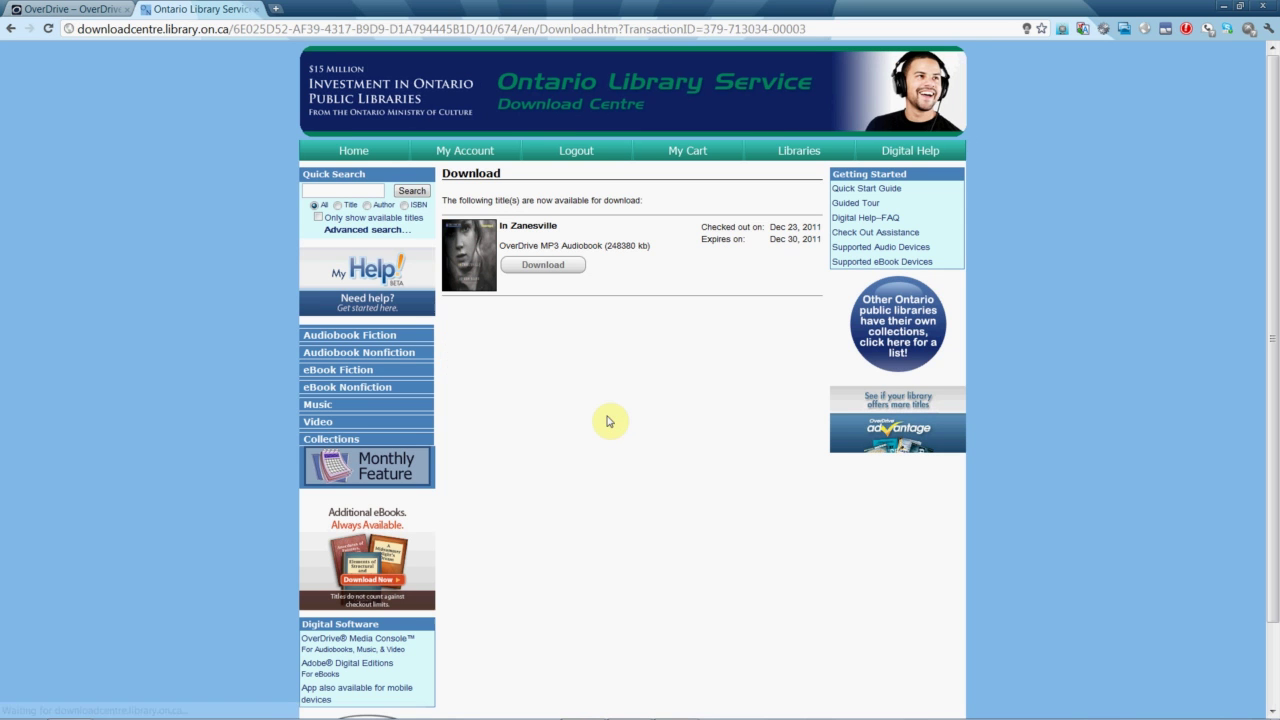
# Step: Download the In Zanesville MP3 audiobook's media file as InZanesville.odm into the Downloads folder
pyautogui.click(553, 273)
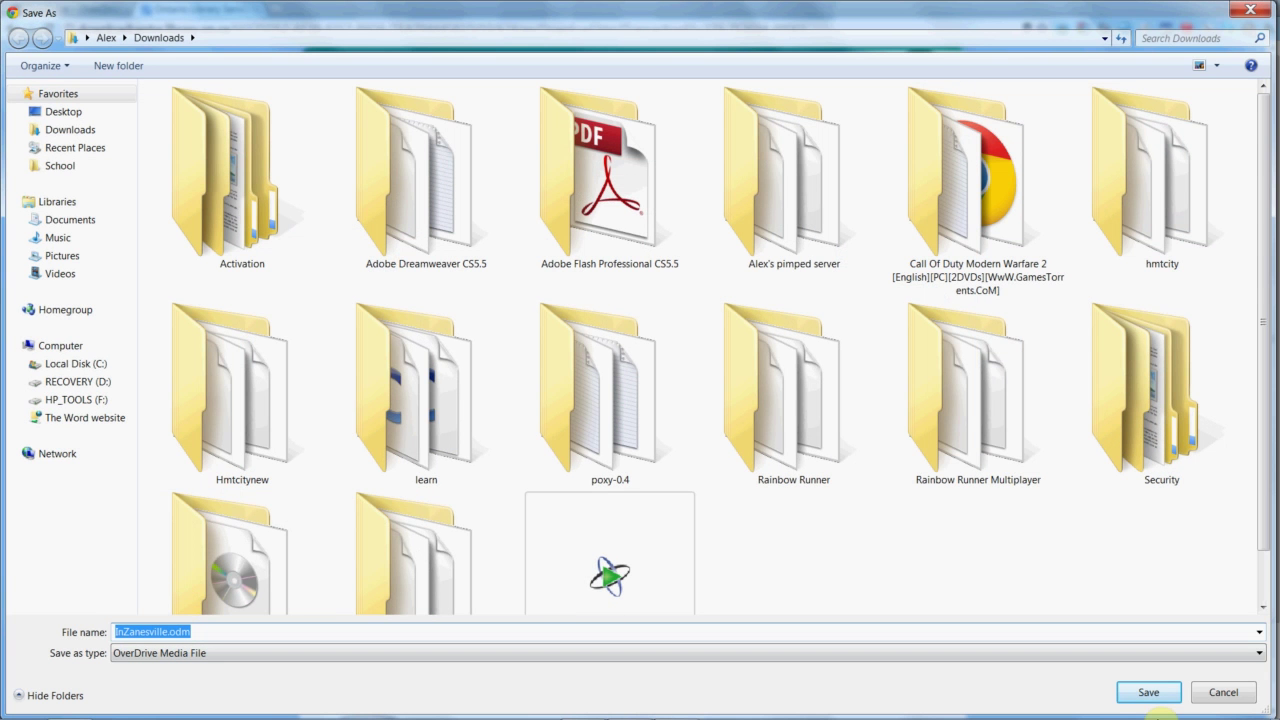
pyautogui.moveTo(1168, 705)
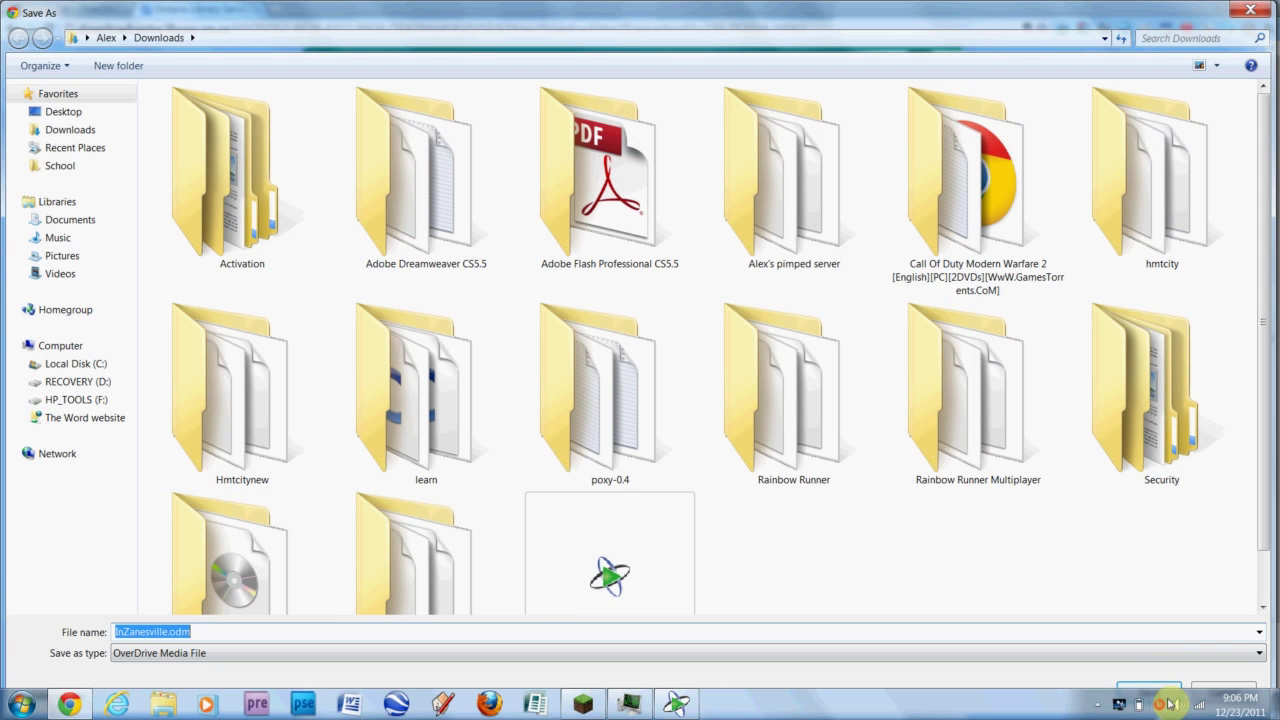
pyautogui.click(1150, 688)
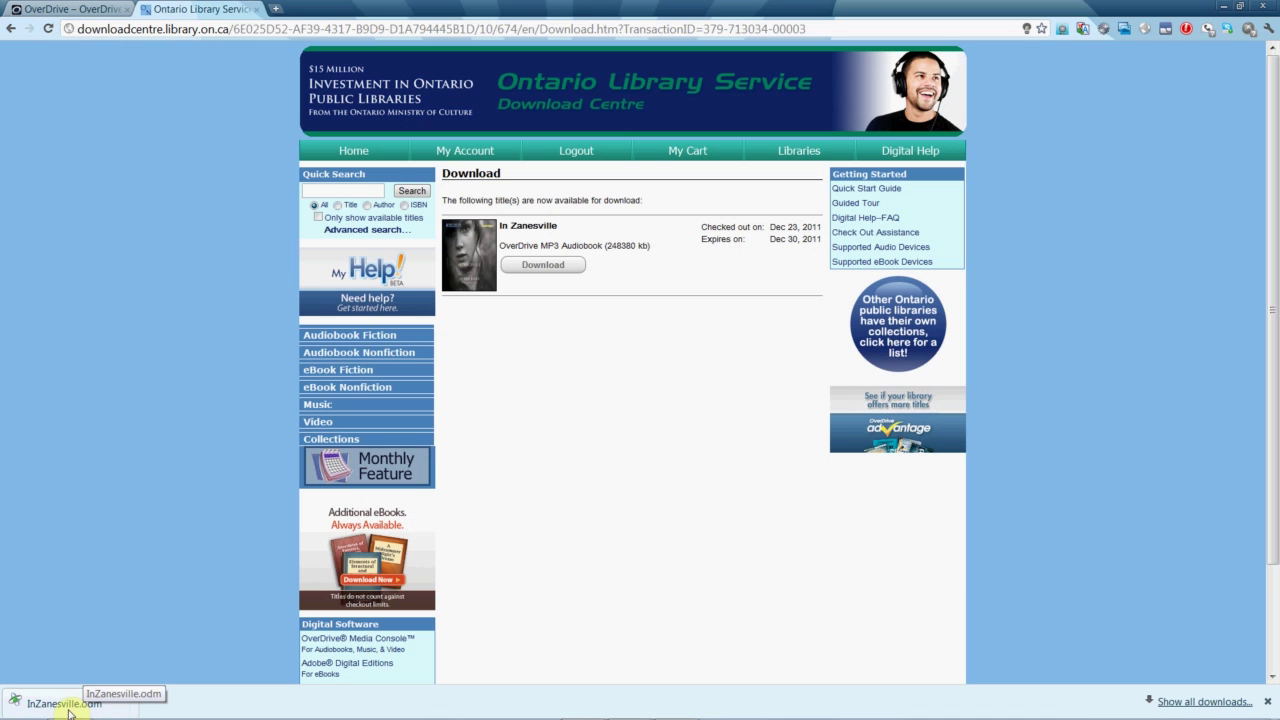
# Step: Switch to OverDrive Media Console and open InZanesville.odm from the Downloads folder
pyautogui.moveTo(580, 705)
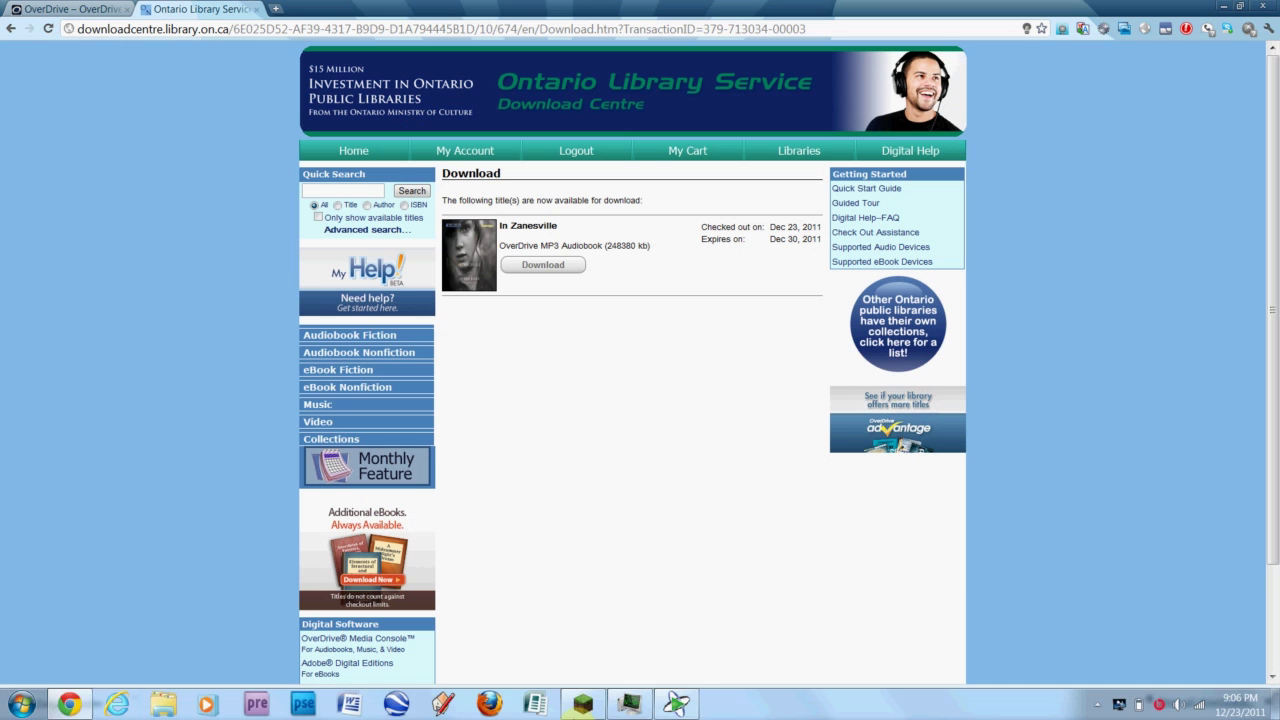
pyautogui.click(672, 705)
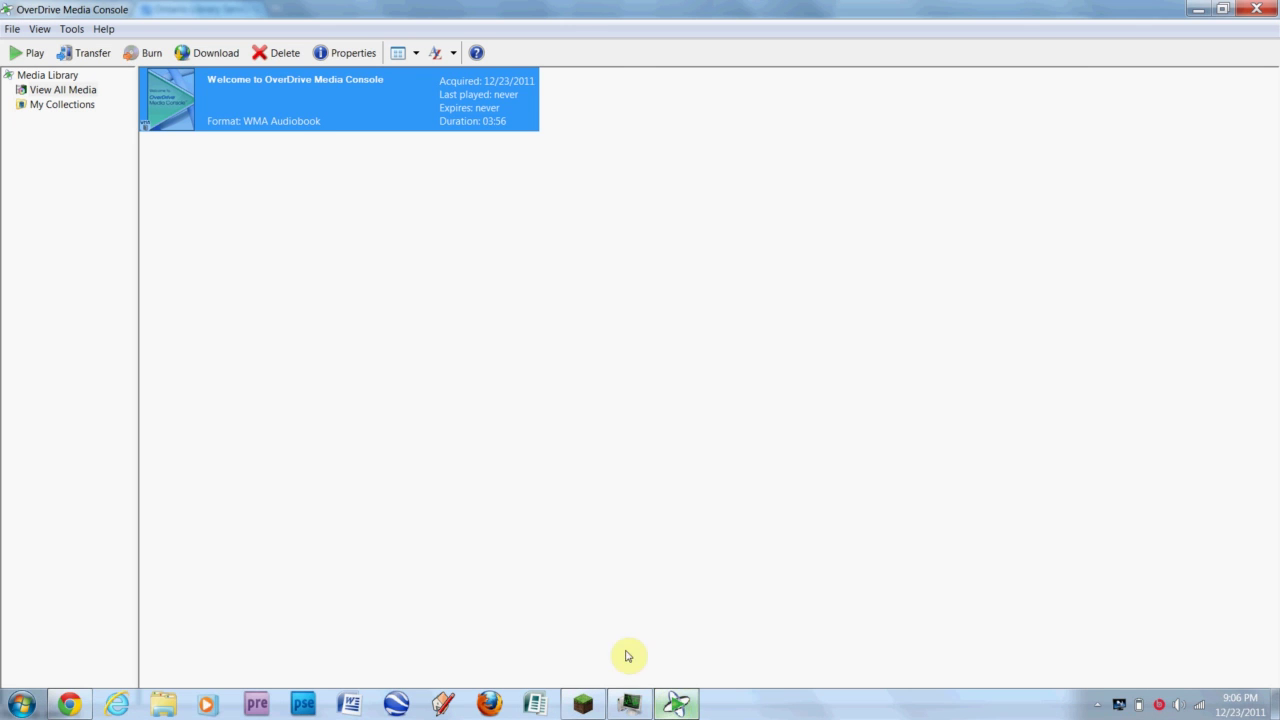
pyautogui.click(12, 29)
pyautogui.click(36, 48)
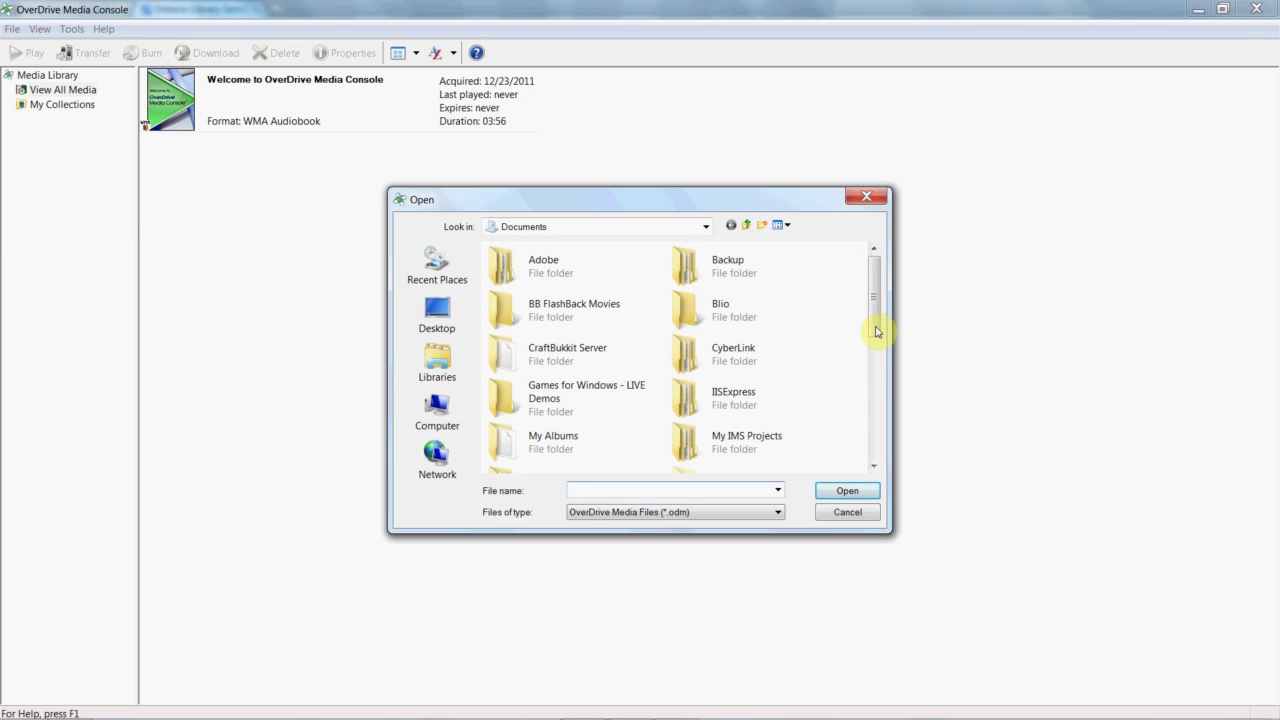
pyautogui.scroll(-1, 877, 334)
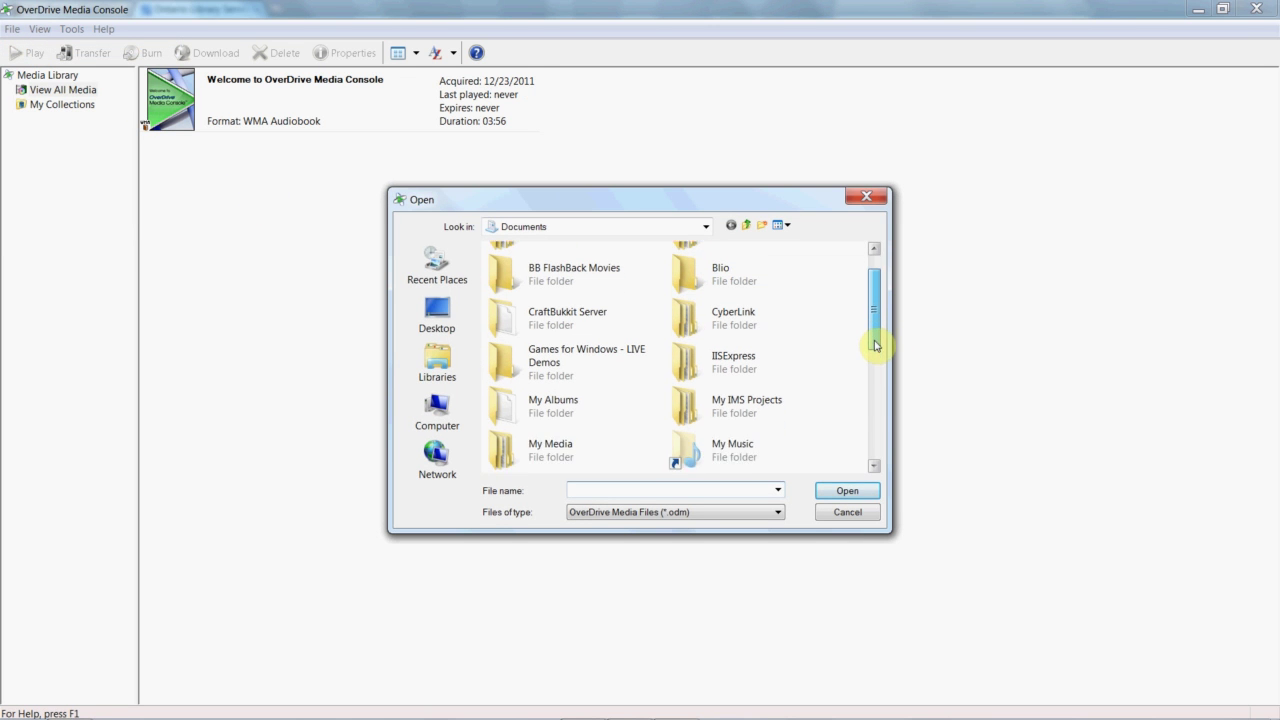
pyautogui.scroll(1, 877, 334)
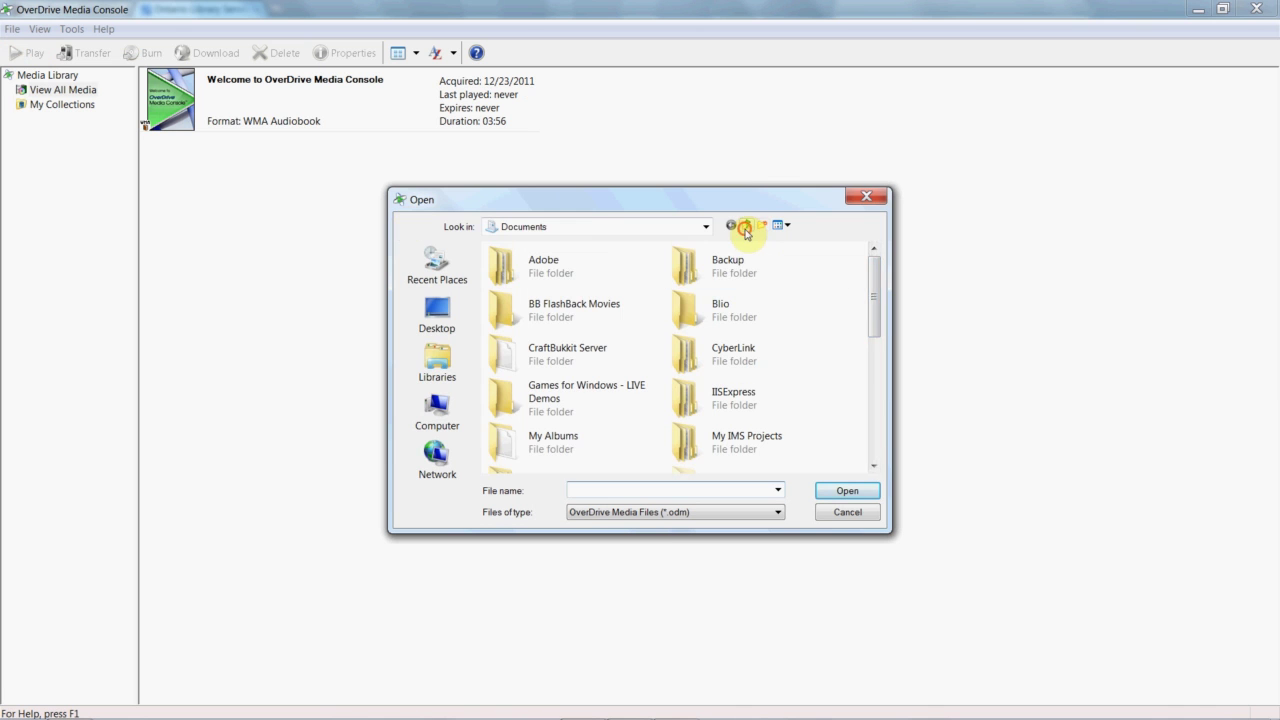
pyautogui.click(746, 227)
pyautogui.click(746, 227)
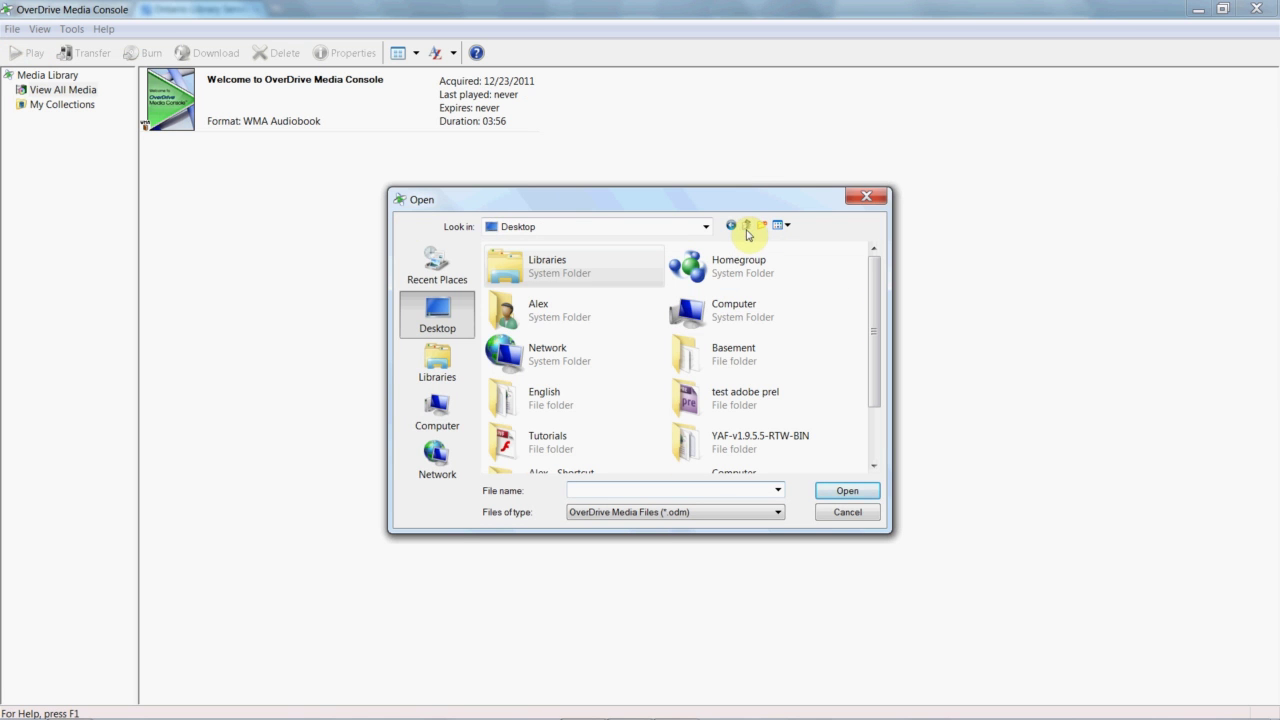
pyautogui.doubleClick(613, 310)
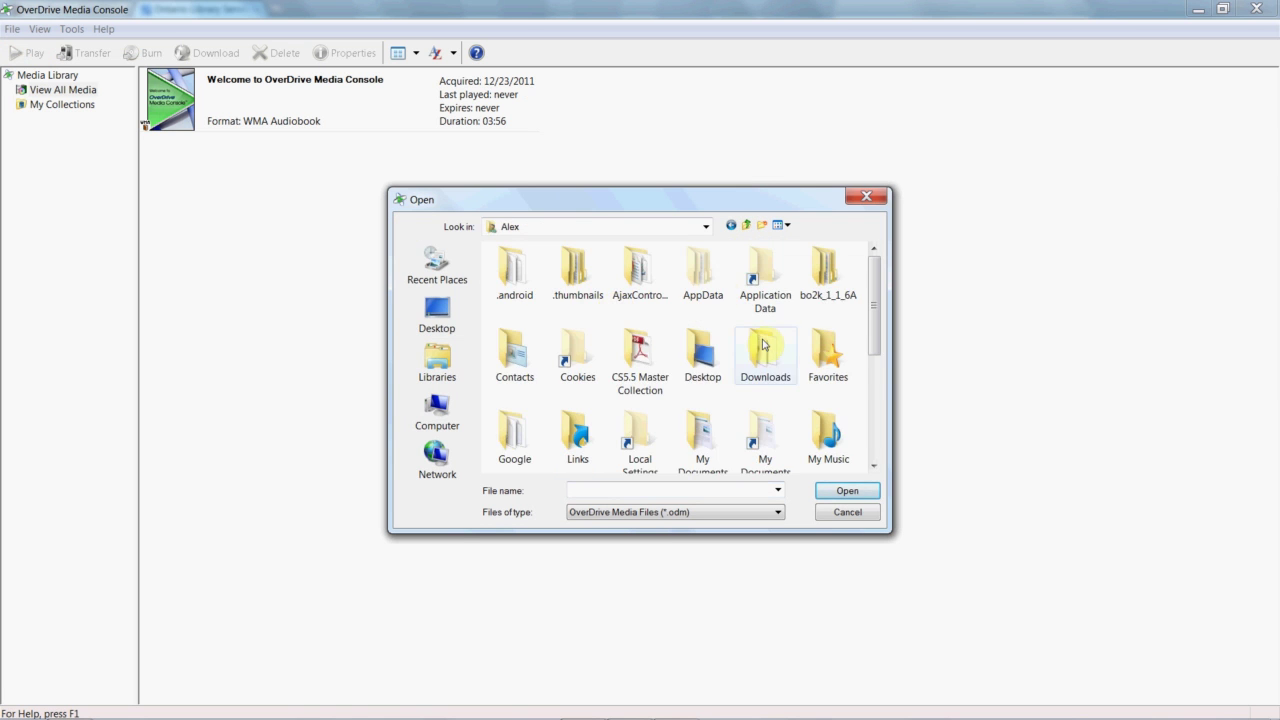
pyautogui.doubleClick(763, 366)
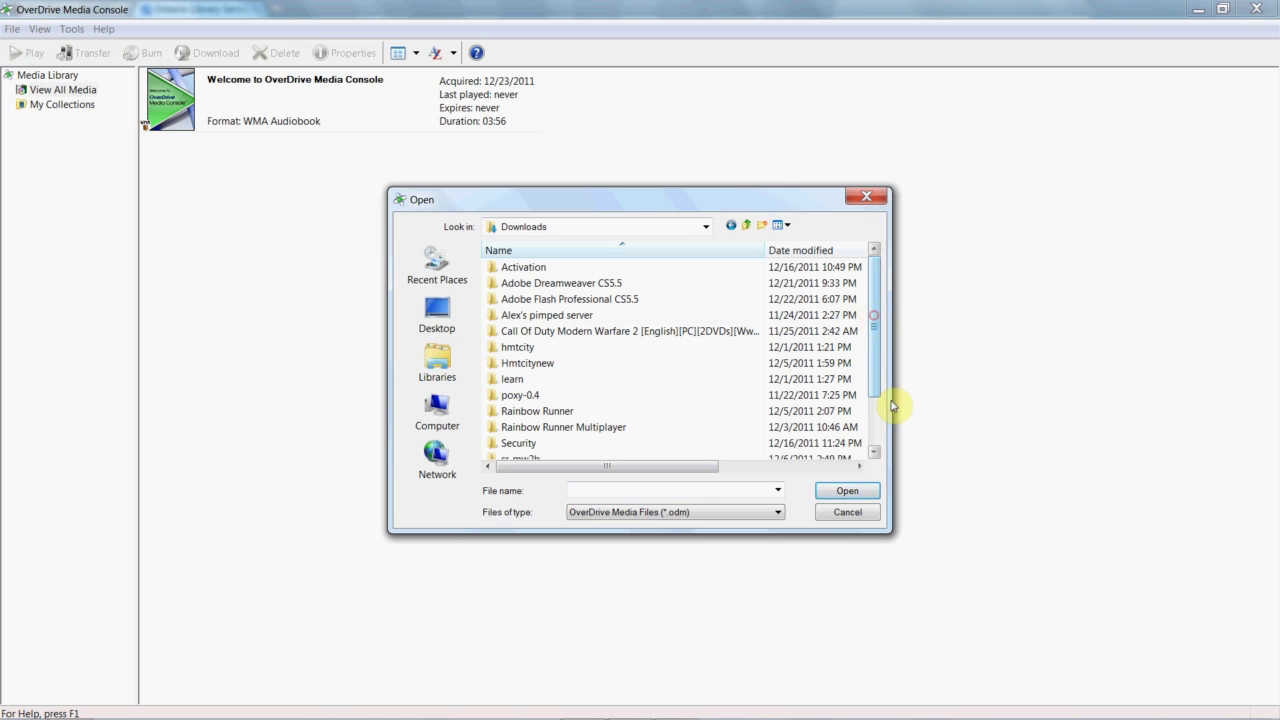
pyautogui.scroll(-2, 888, 400)
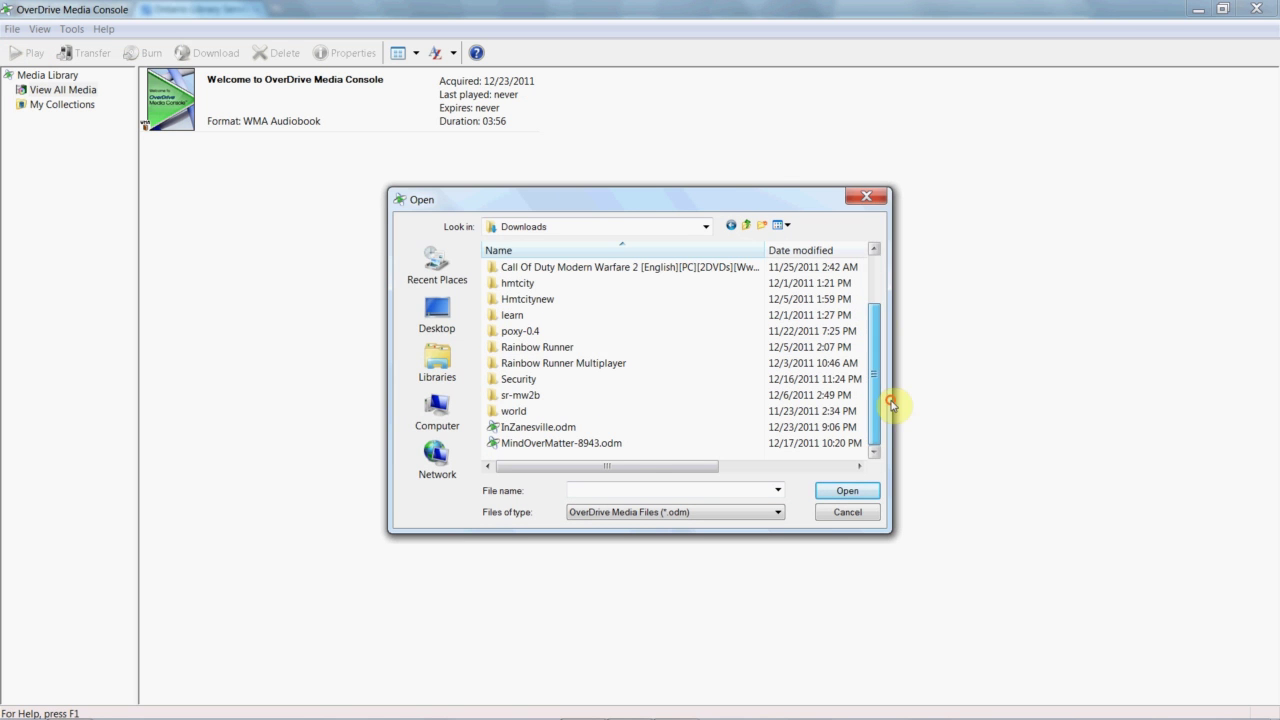
pyautogui.doubleClick(571, 427)
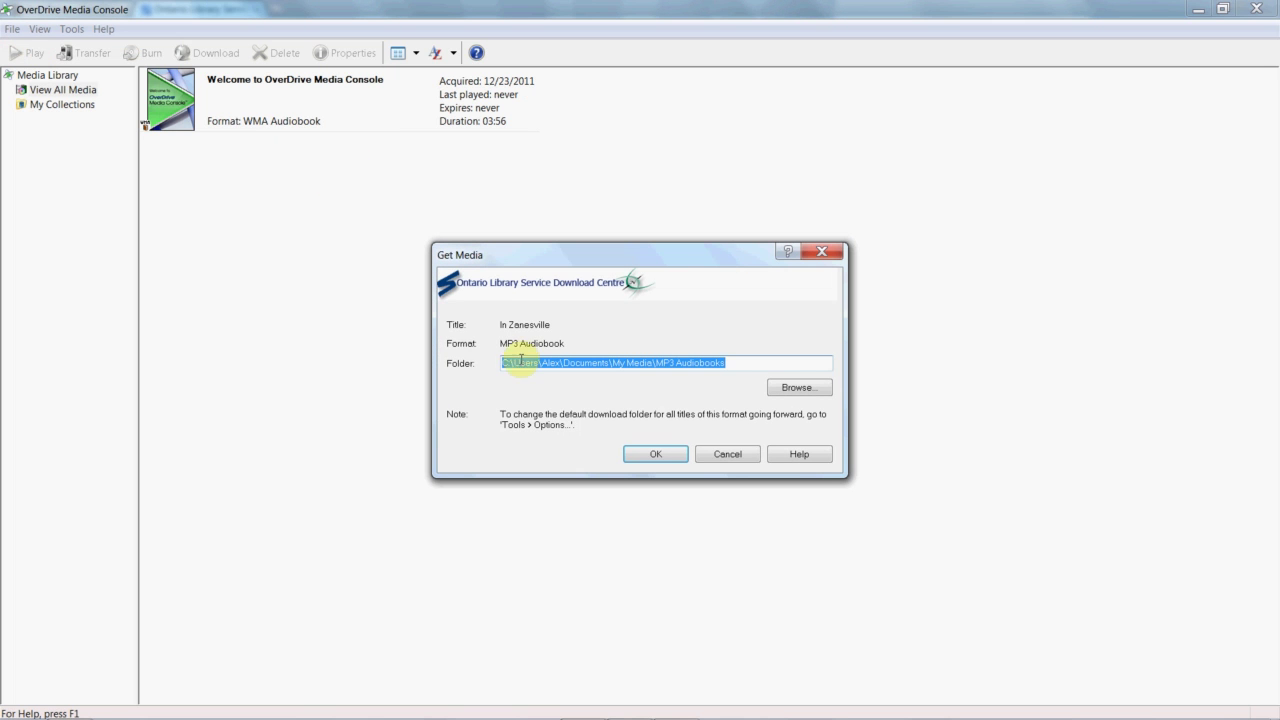
# Step: Decline creating the default media folder, set In Zanesville's download folder to the Desktop, and download Parts 1 to 7
pyautogui.click(674, 459)
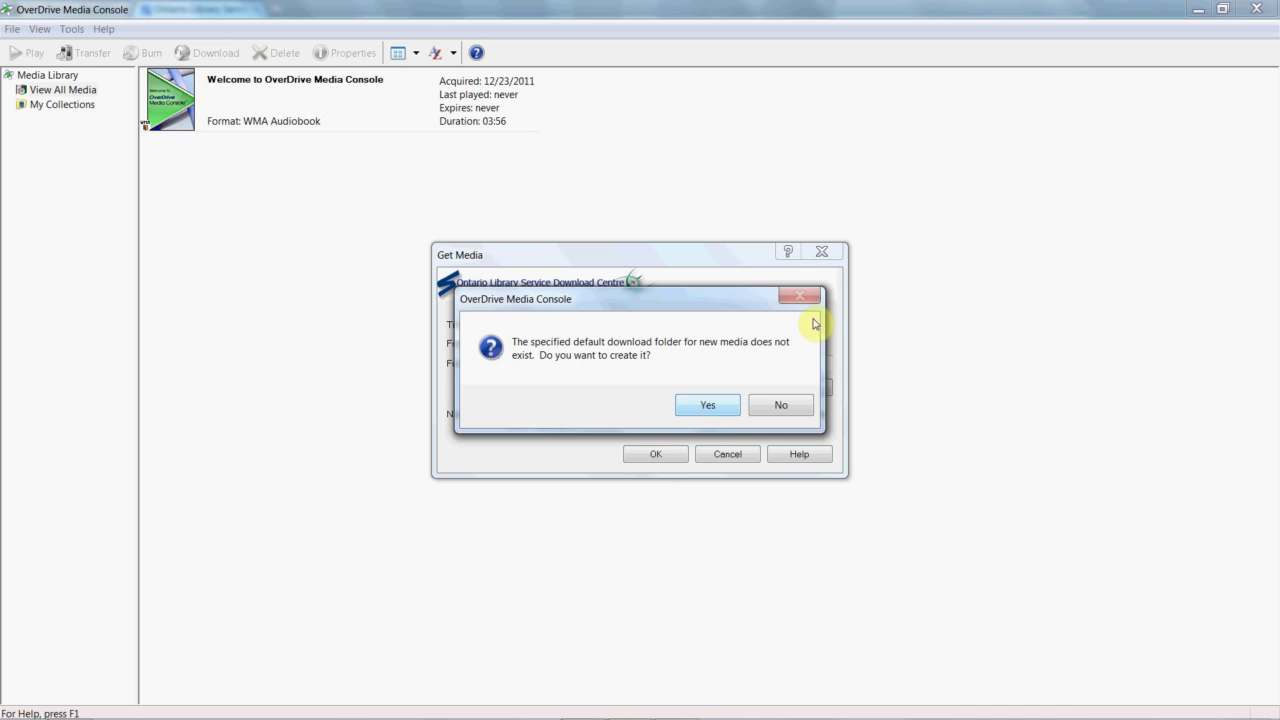
pyautogui.click(781, 404)
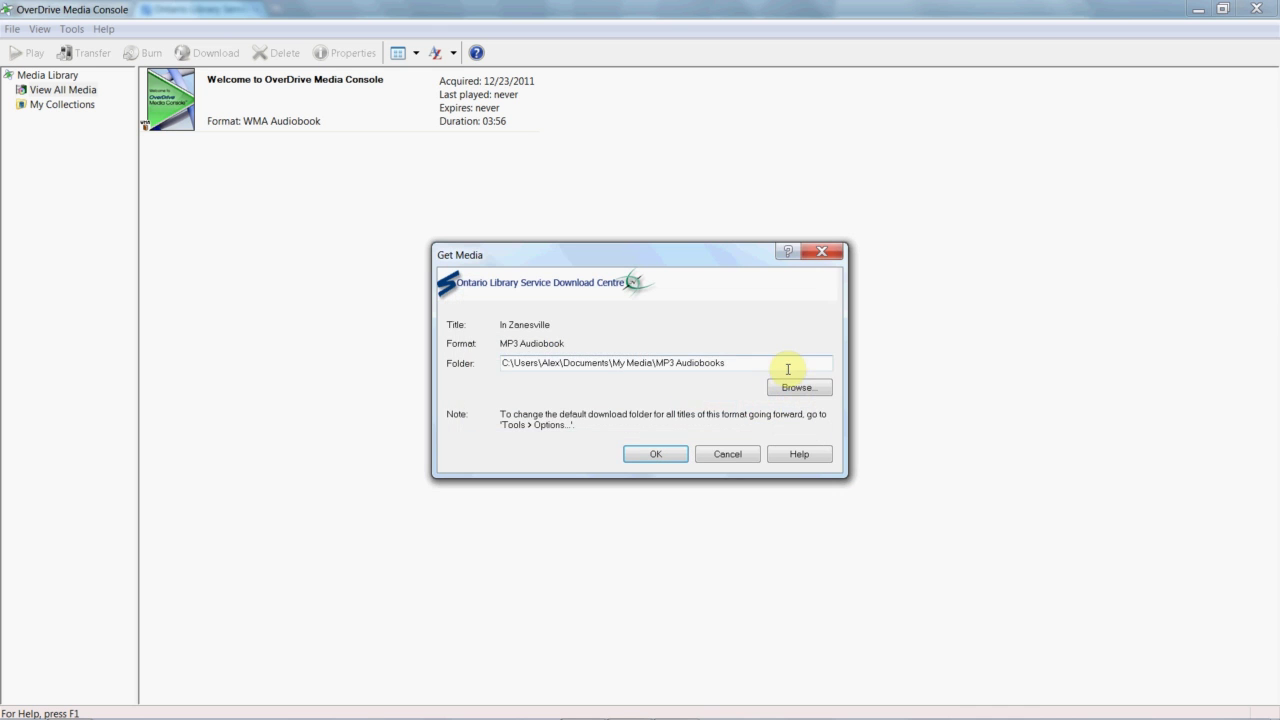
pyautogui.click(796, 388)
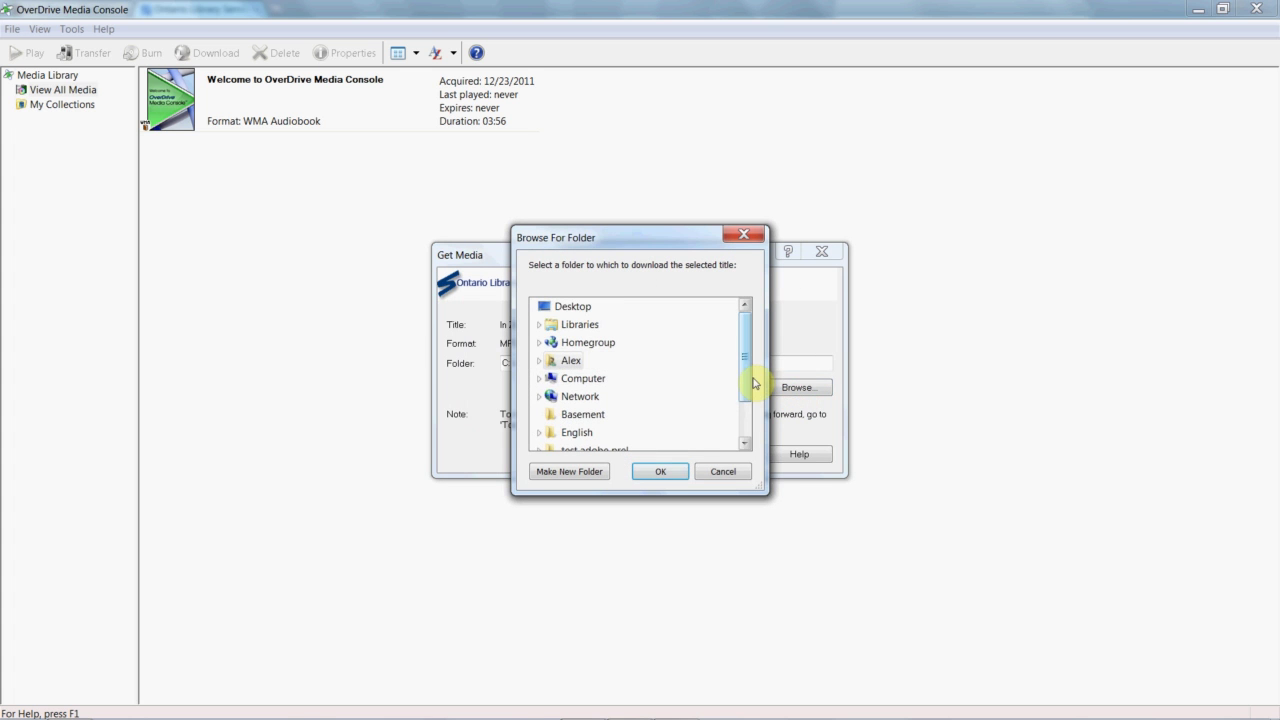
pyautogui.moveTo(754, 382); pyautogui.dragTo(746, 428)
pyautogui.scroll(1, 759, 360)
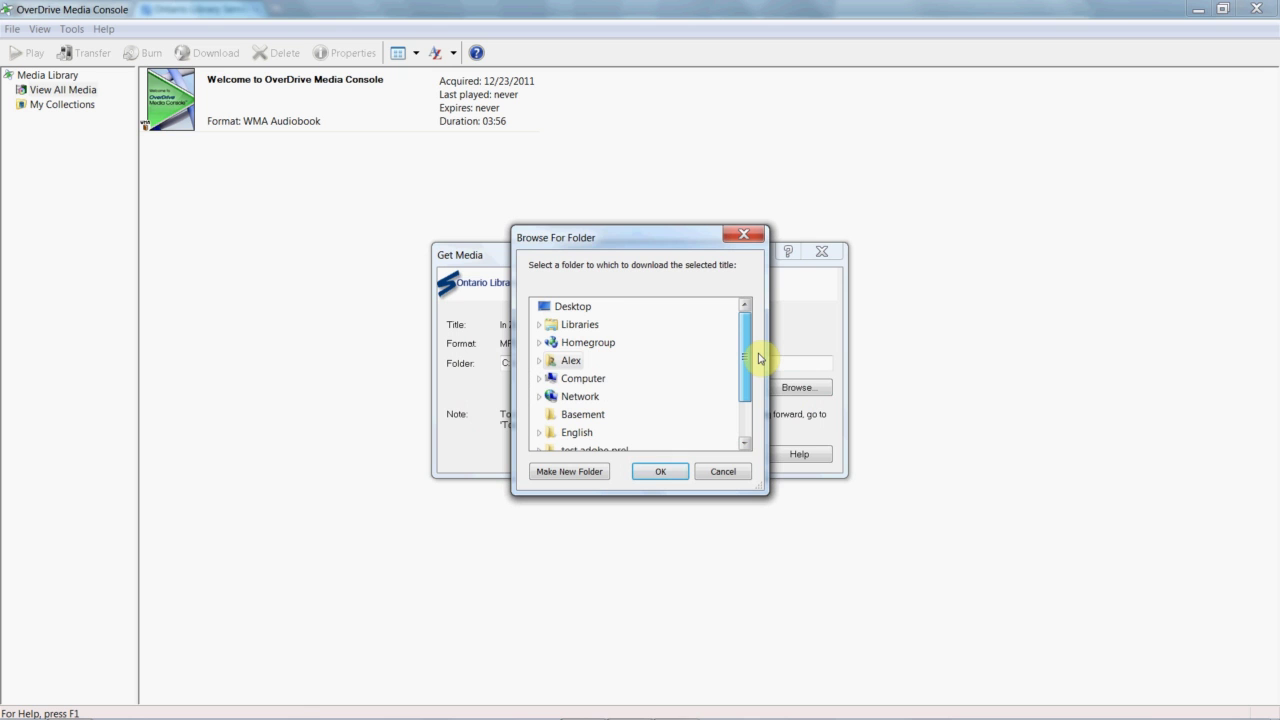
pyautogui.click(566, 360)
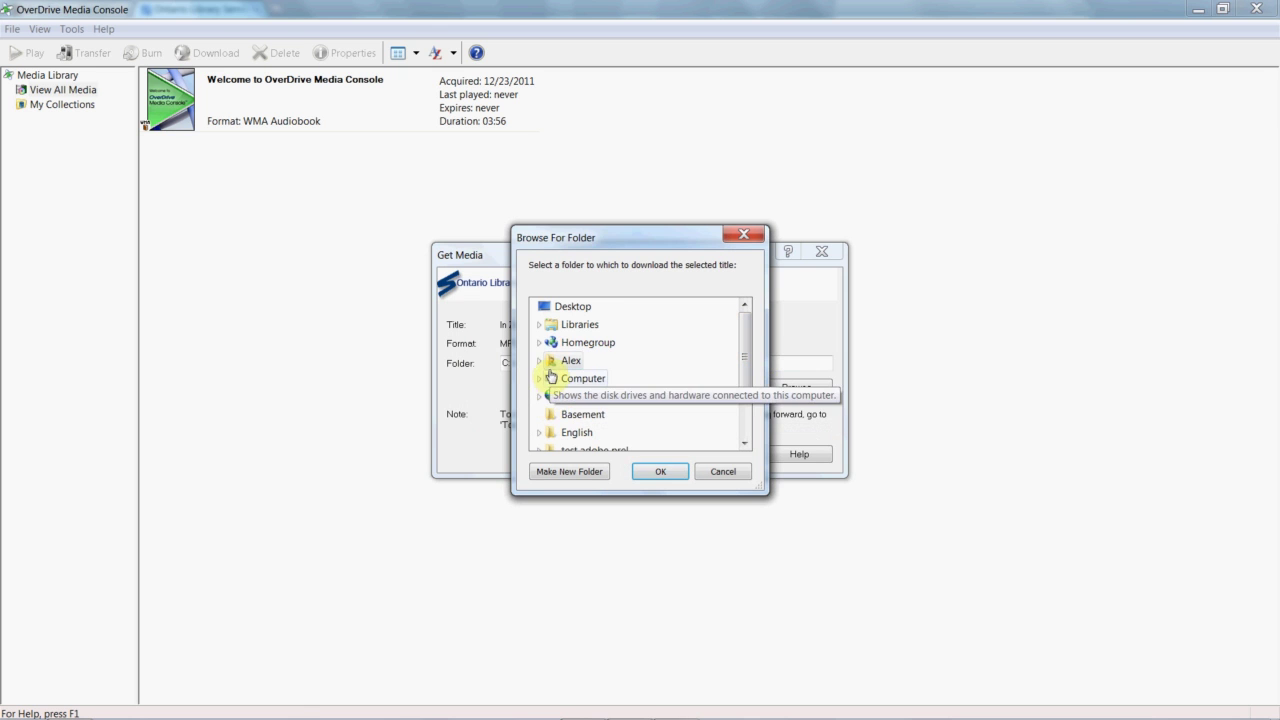
pyautogui.click(545, 305)
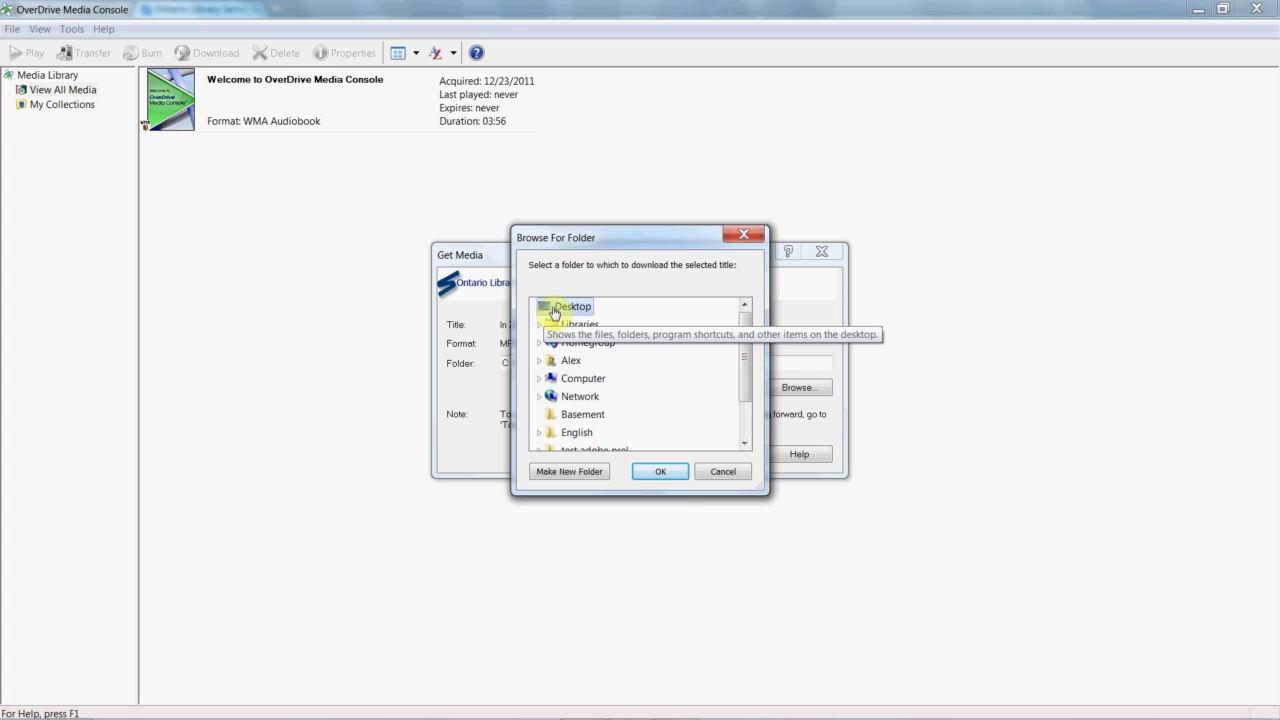
pyautogui.click(660, 474)
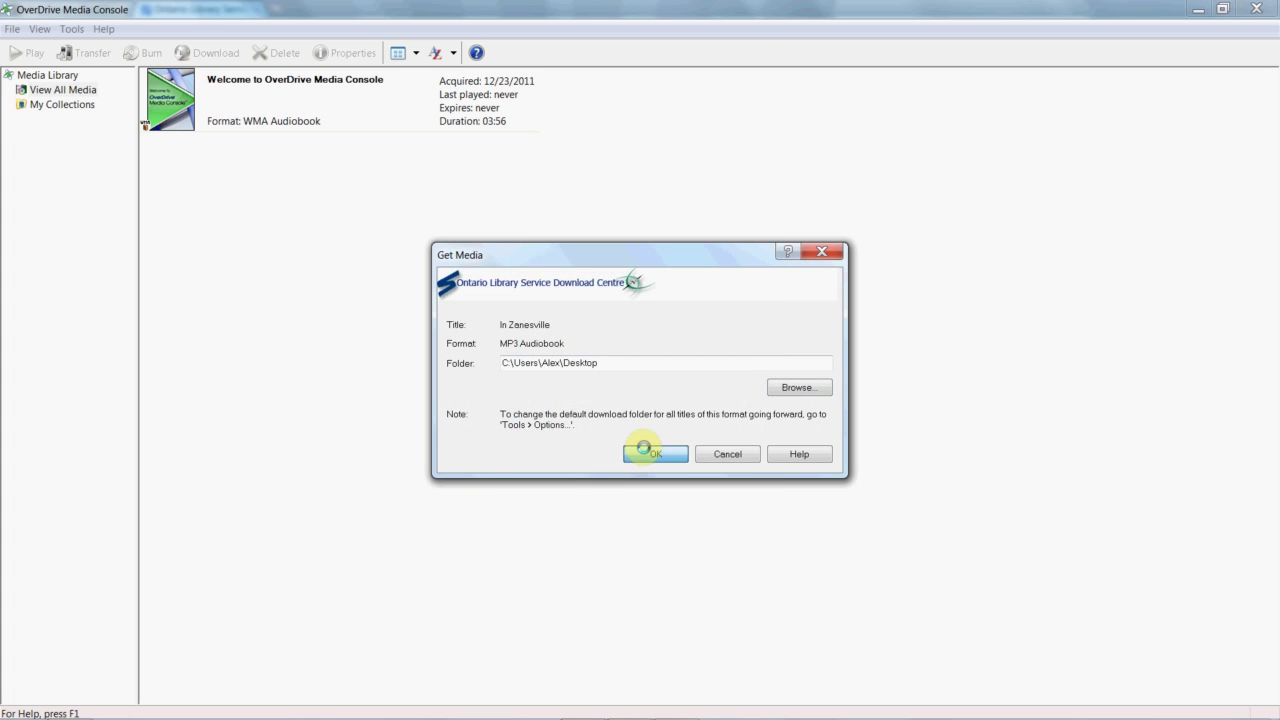
pyautogui.click(644, 449)
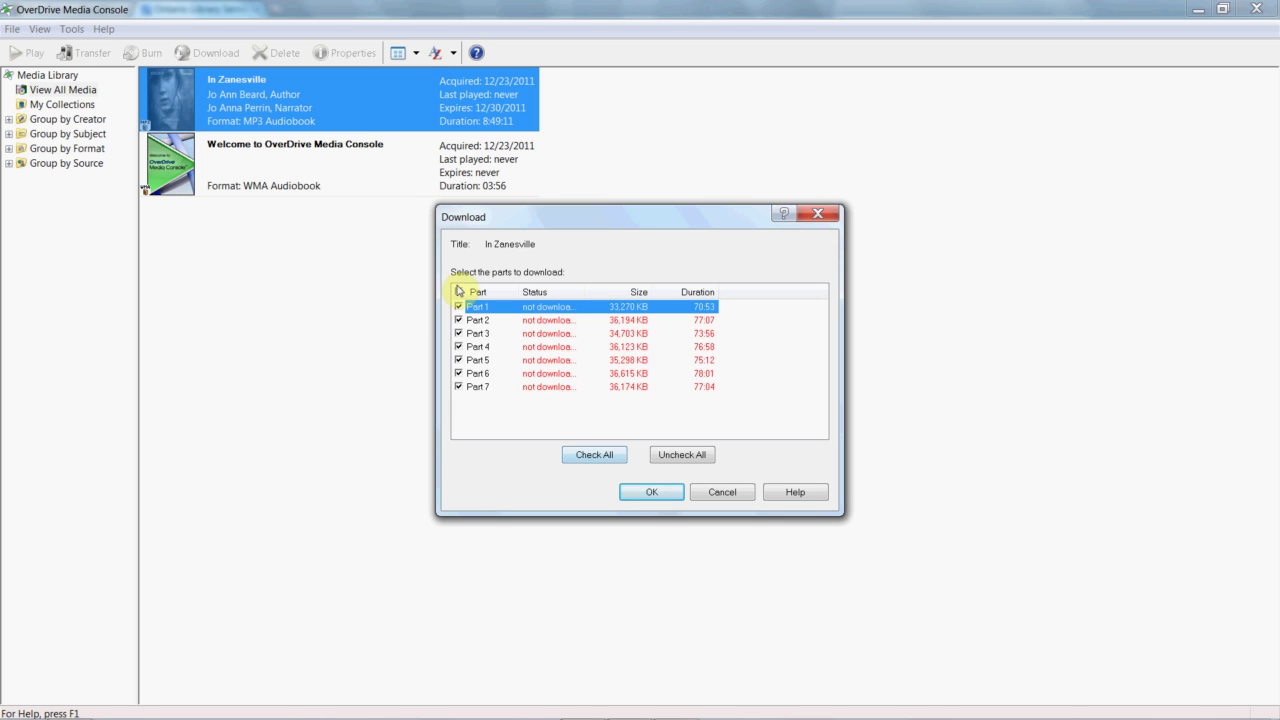
pyautogui.click(652, 492)
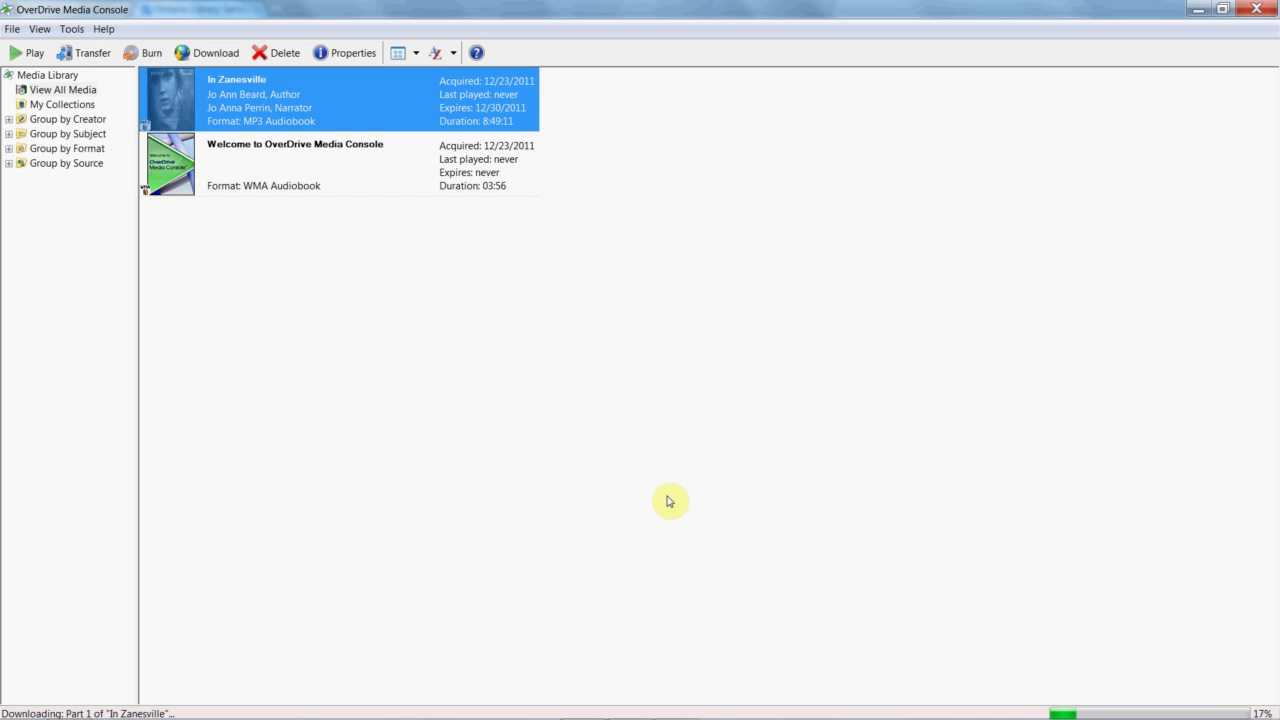
# Step: Switch to the Removable Disk (G:) window and permanently delete all In Dreams and Mind Over Matter WMA files
pyautogui.moveTo(600, 714)
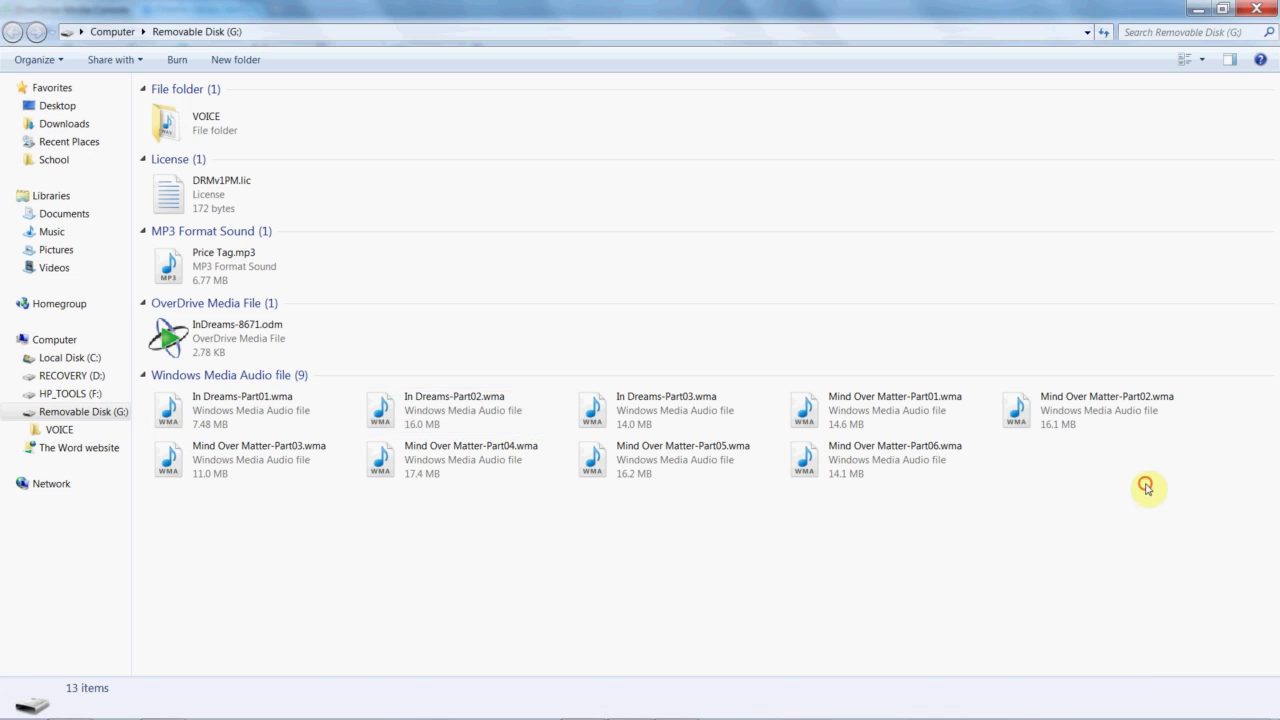
pyautogui.moveTo(1146, 486); pyautogui.dragTo(228, 395)
pyautogui.press('Delete')
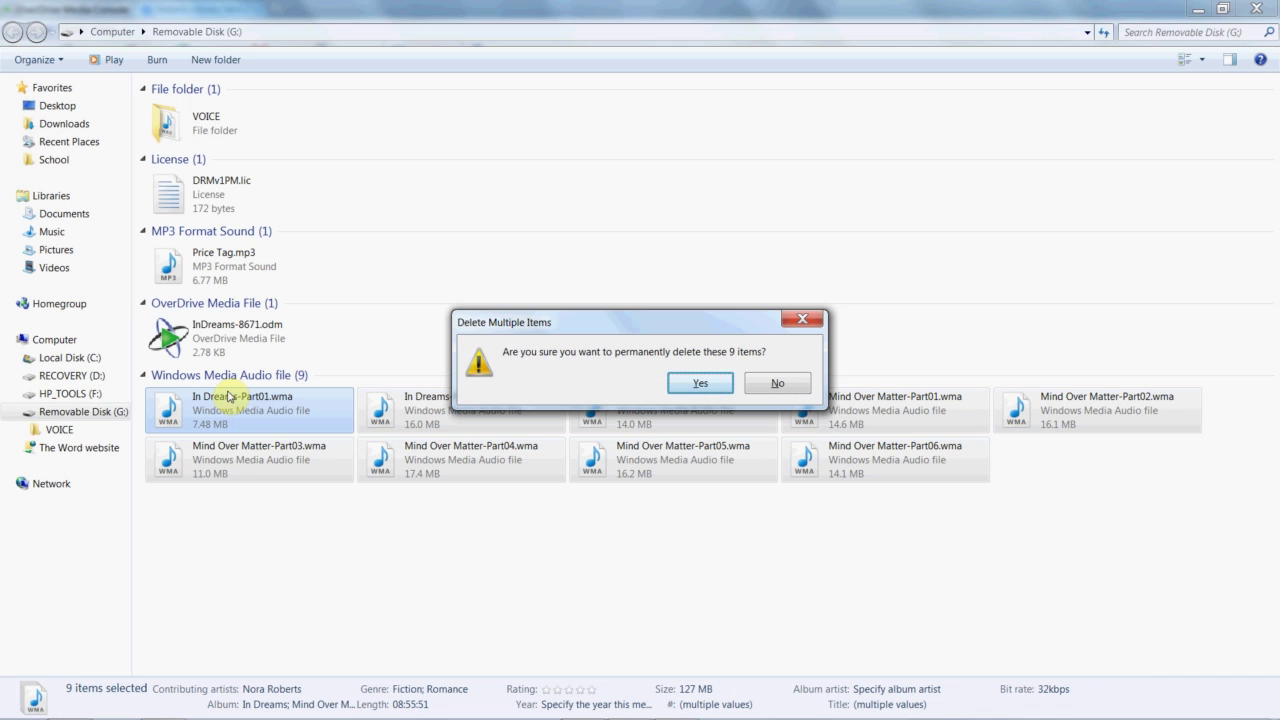
pyautogui.press('Return')
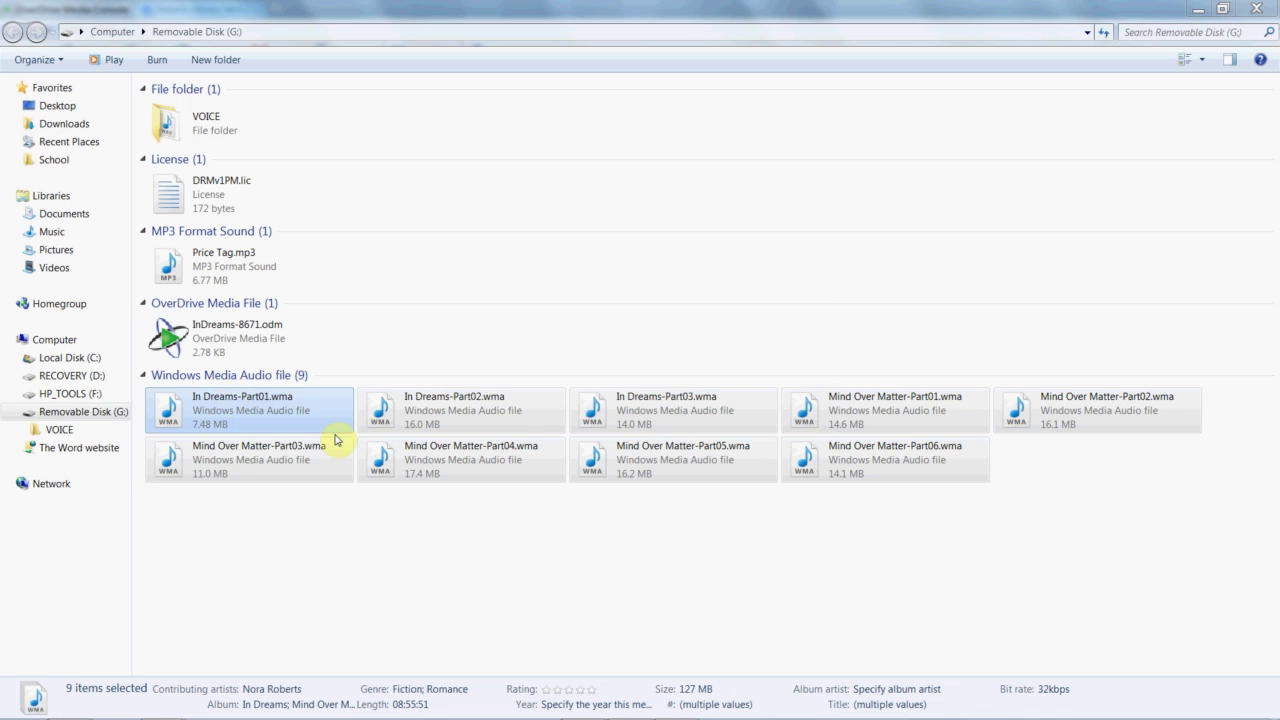
# Step: Minimize the open windows, open the In Zanesville folder on the desktop, and view the cover image In Zanesville.jpg
pyautogui.click(1198, 8)
pyautogui.click(1199, 8)
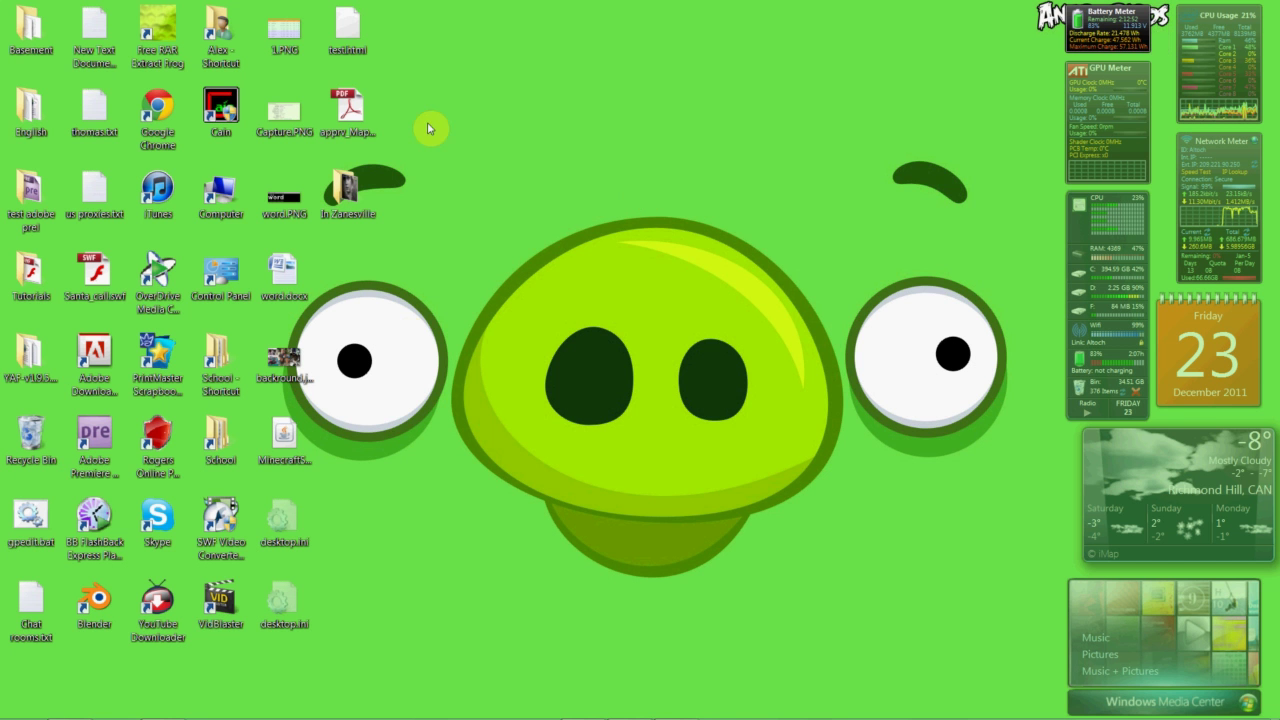
pyautogui.doubleClick(343, 200)
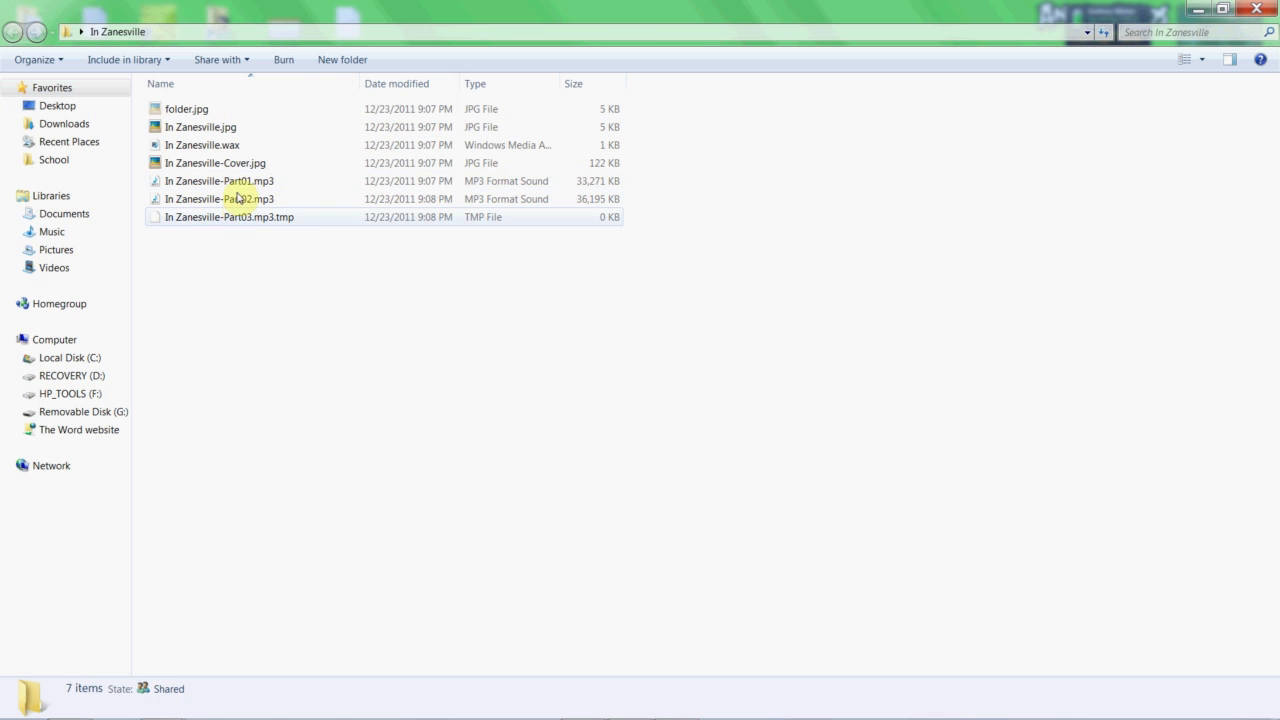
pyautogui.doubleClick(225, 128)
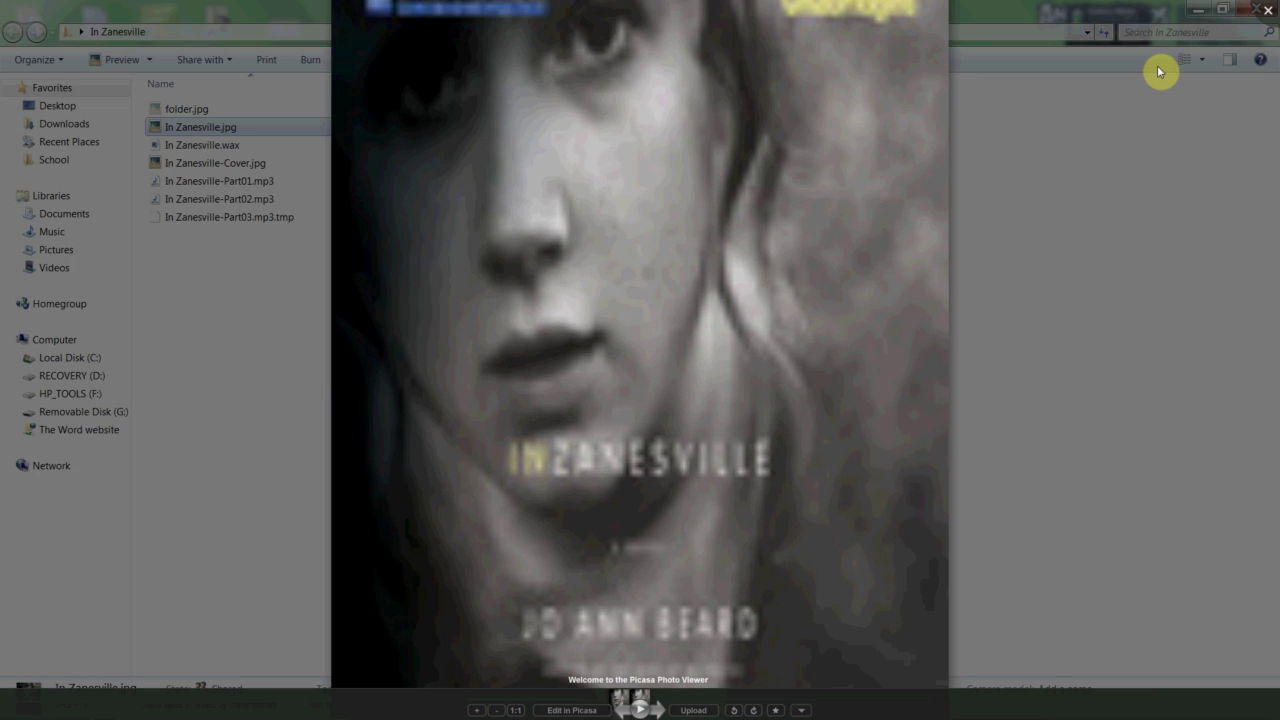
pyautogui.click(1268, 11)
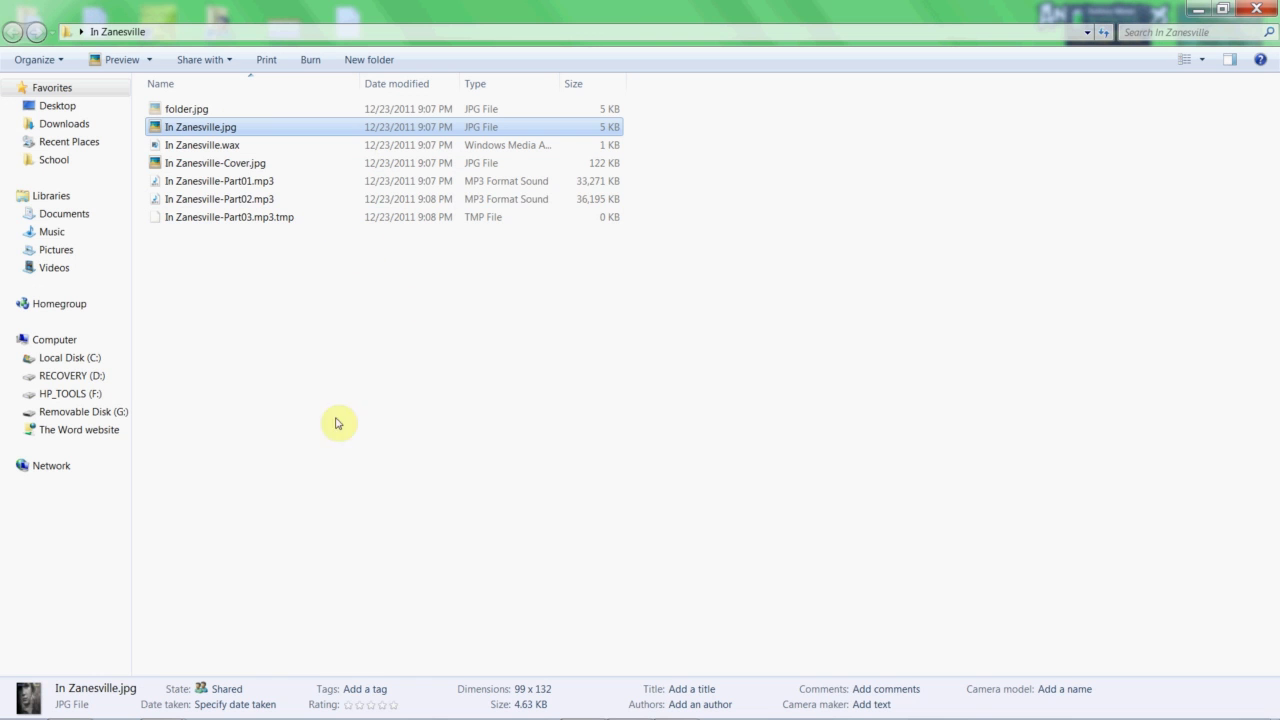
# Step: Check In Zanesville's download progress in OverDrive Media Console, and switch back to the Download Centre page in Chrome
pyautogui.moveTo(622, 712)
pyautogui.click(676, 704)
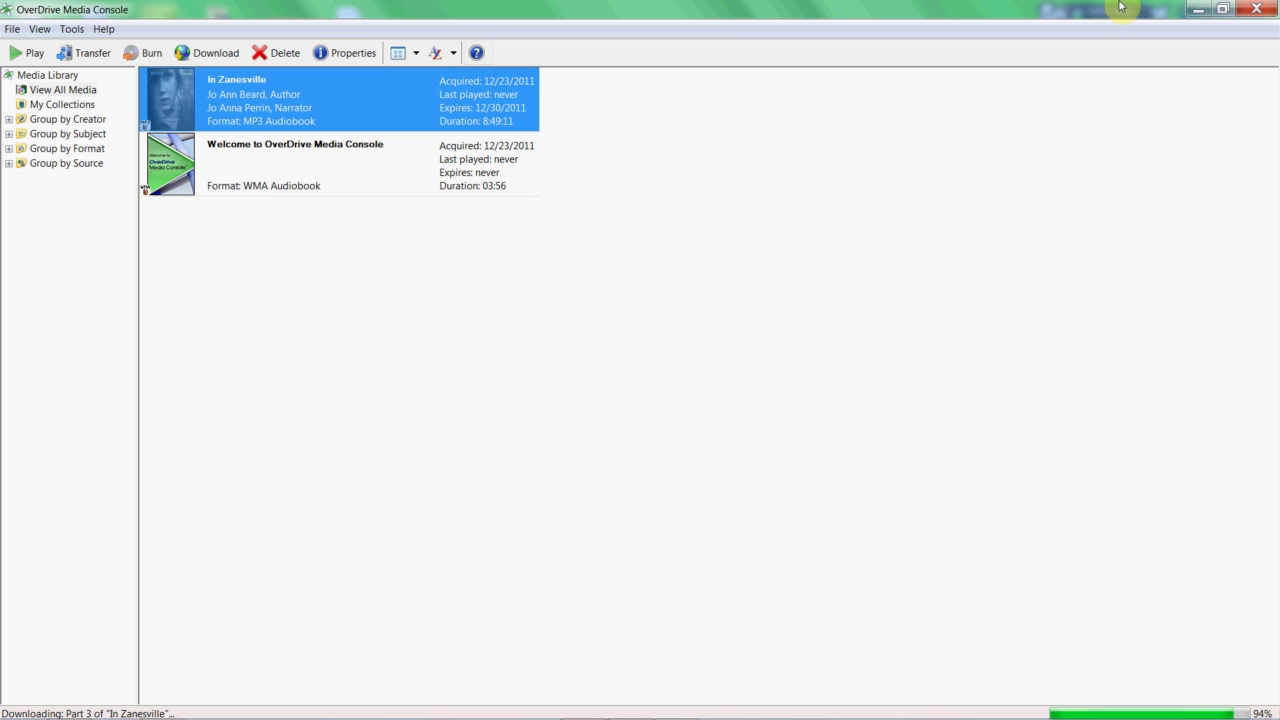
pyautogui.click(1194, 9)
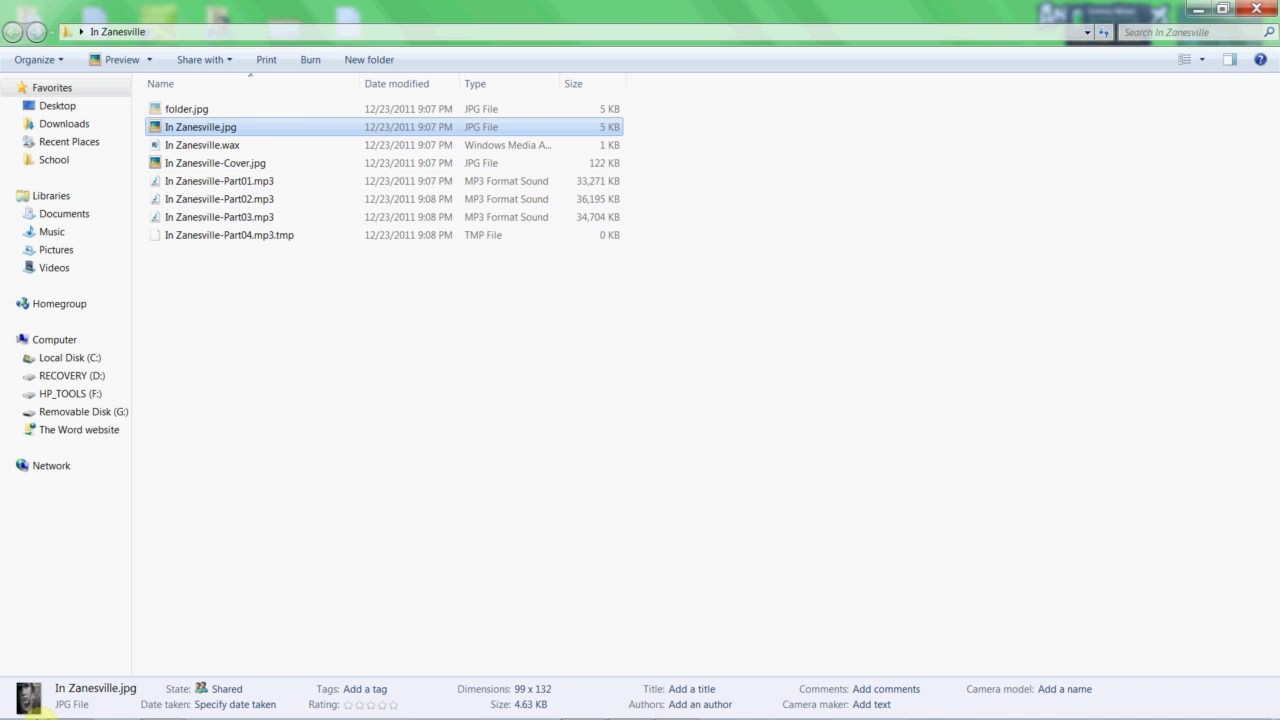
pyautogui.click(69, 704)
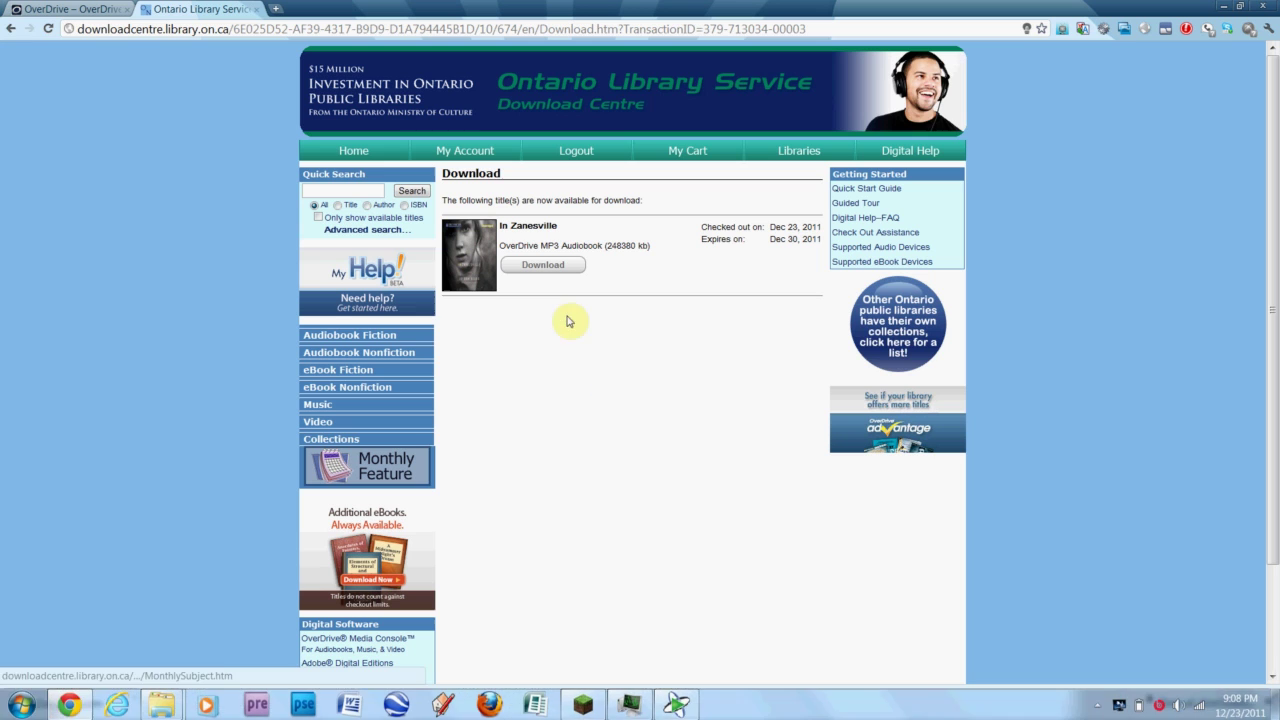
# Step: Check the downloaded files in the In Zanesville folder, and view the contents of Removable Disk (G:)
pyautogui.moveTo(478, 716)
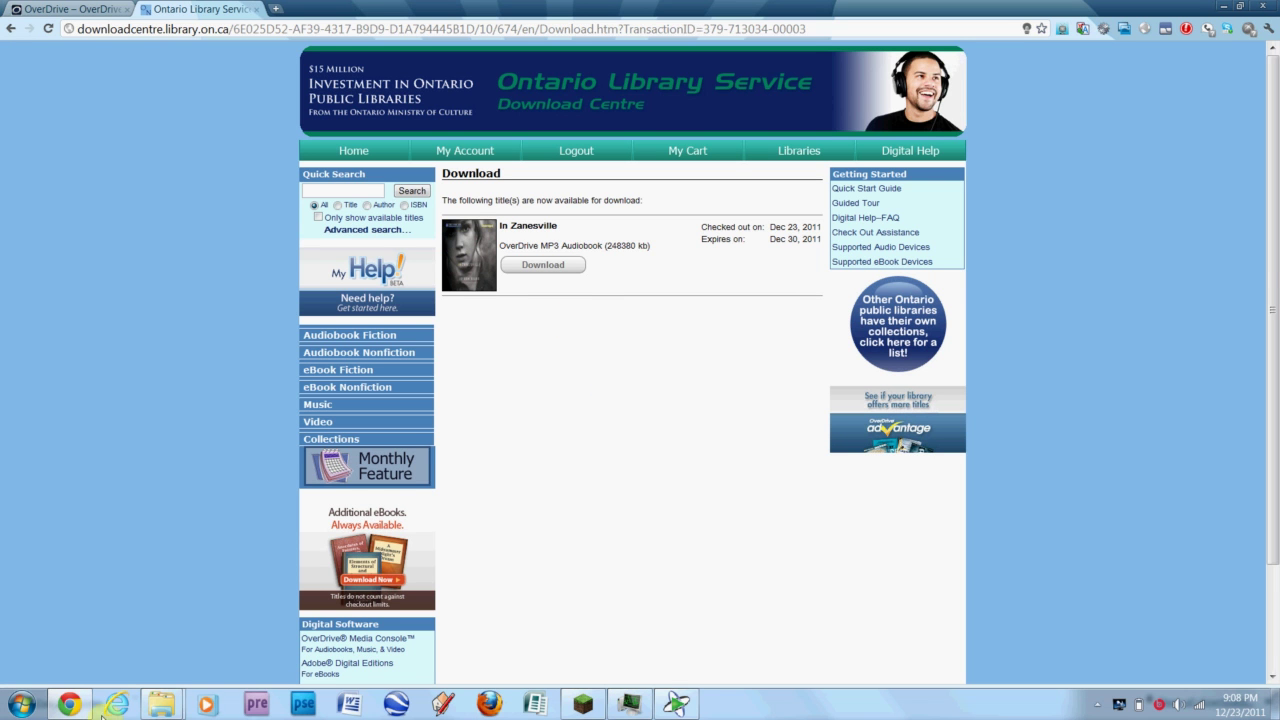
pyautogui.click(156, 708)
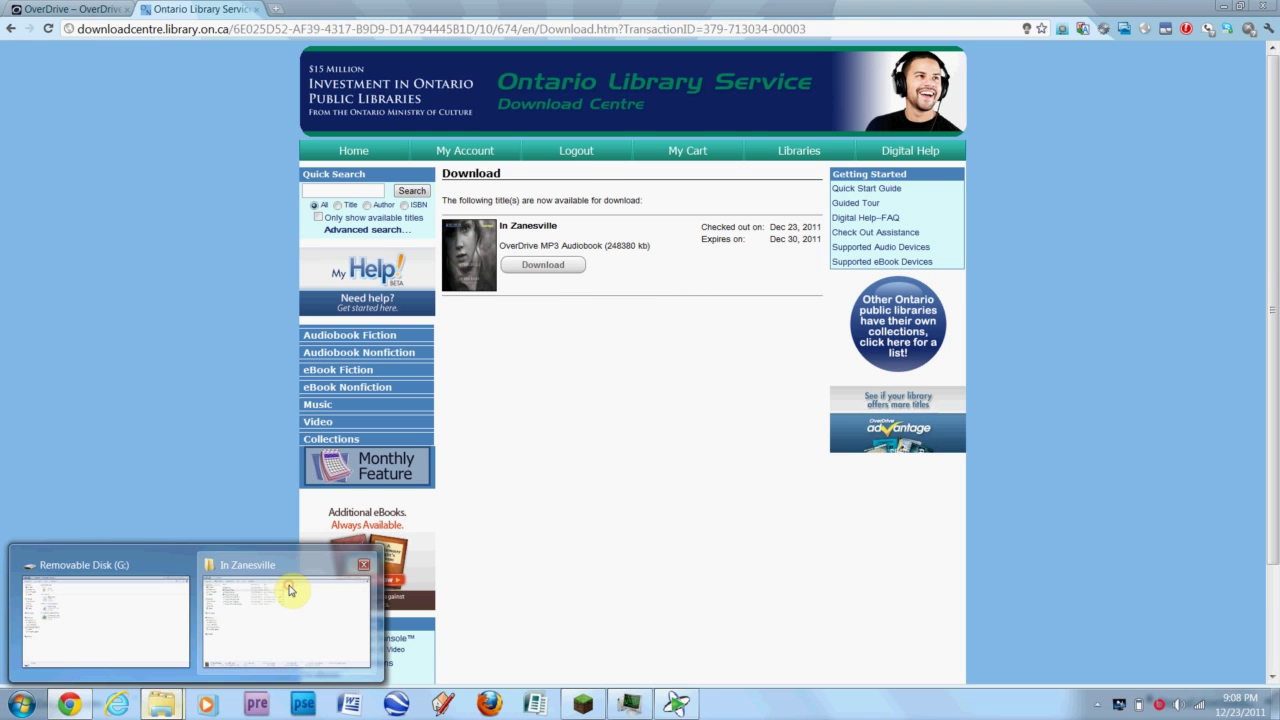
pyautogui.click(289, 589)
pyautogui.click(160, 705)
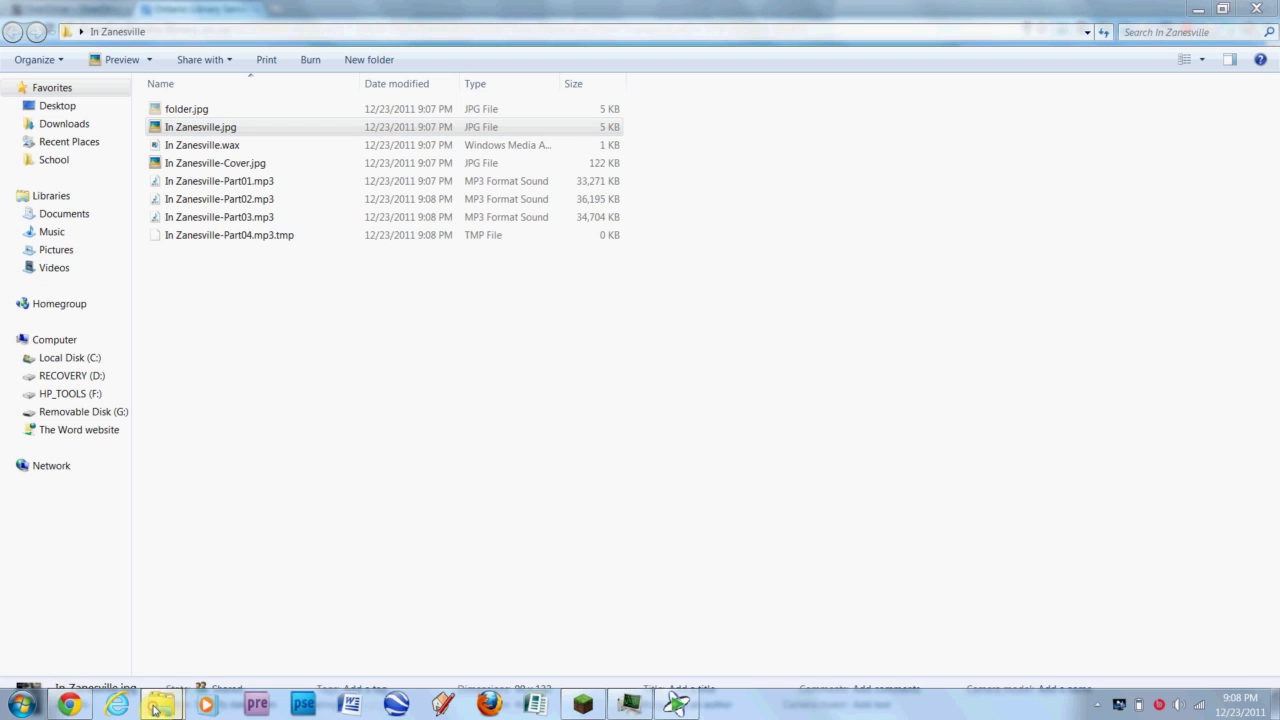
pyautogui.click(119, 613)
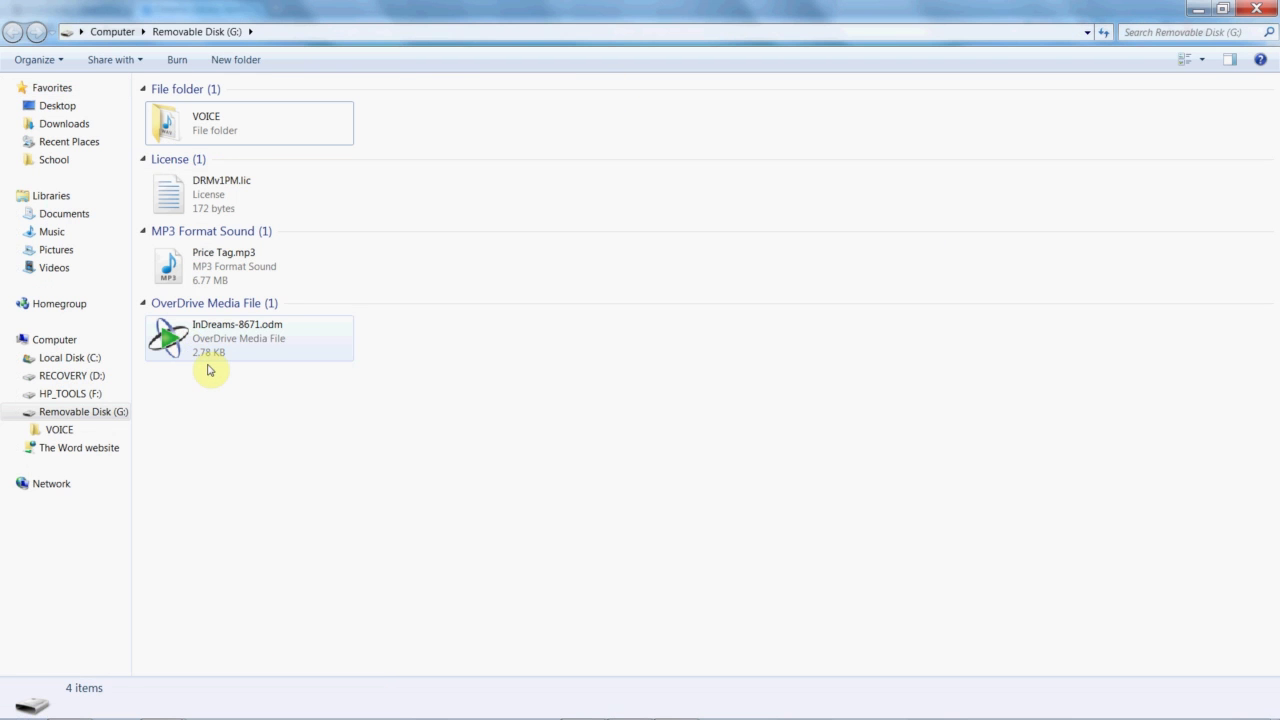
pyautogui.moveTo(207, 368); pyautogui.dragTo(300, 457)
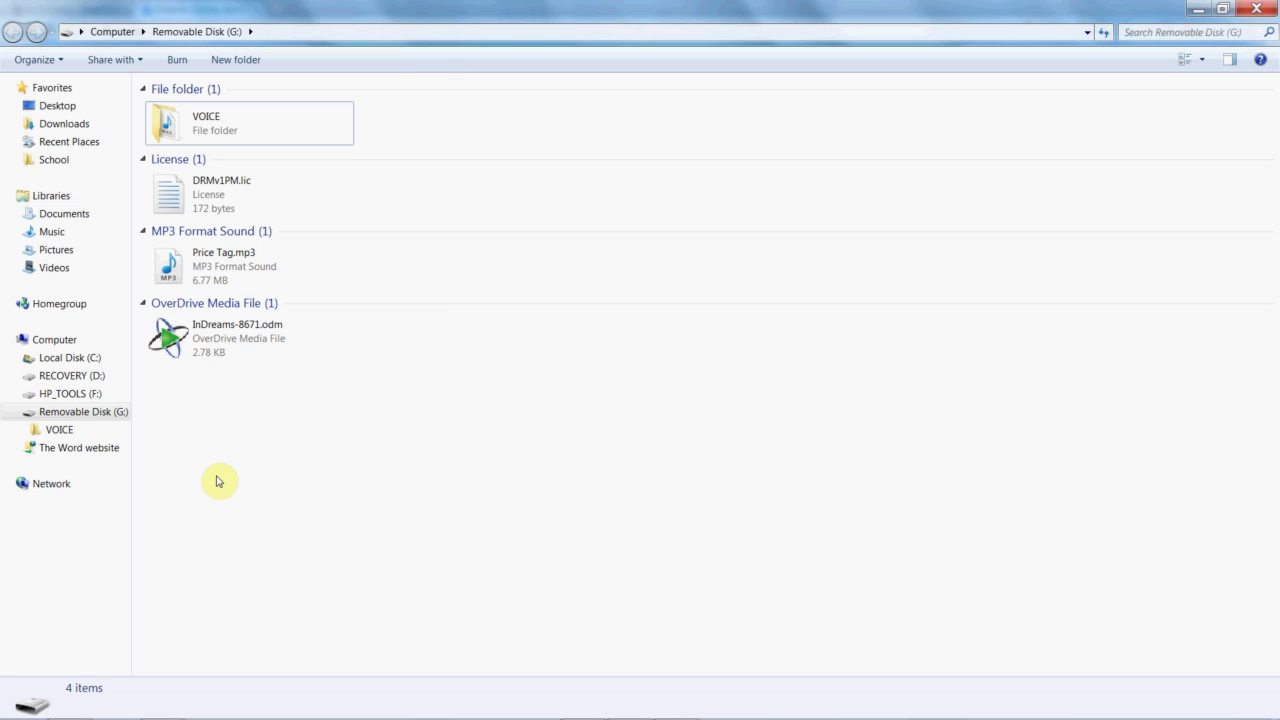
# Step: Close the Removable Disk (G:) window and minimize the In Zanesville folder to switch back to OverDrive Media Console
pyautogui.click(1262, 7)
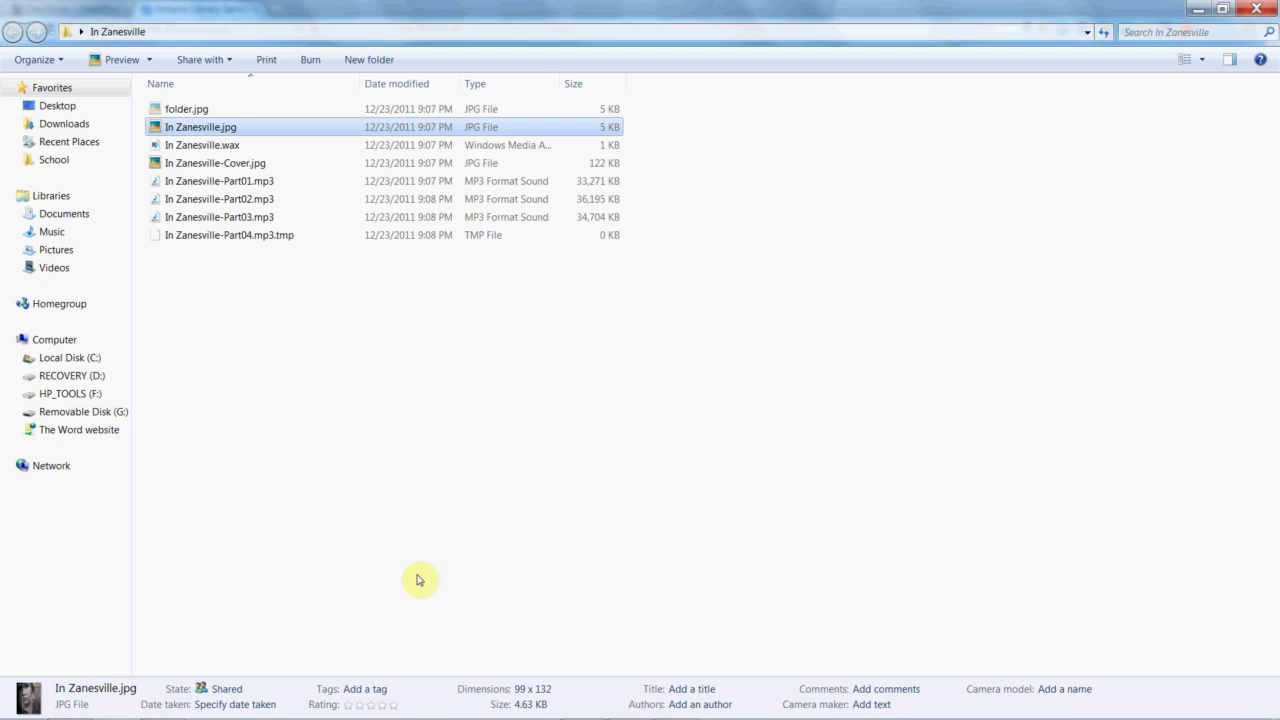
pyautogui.click(1203, 8)
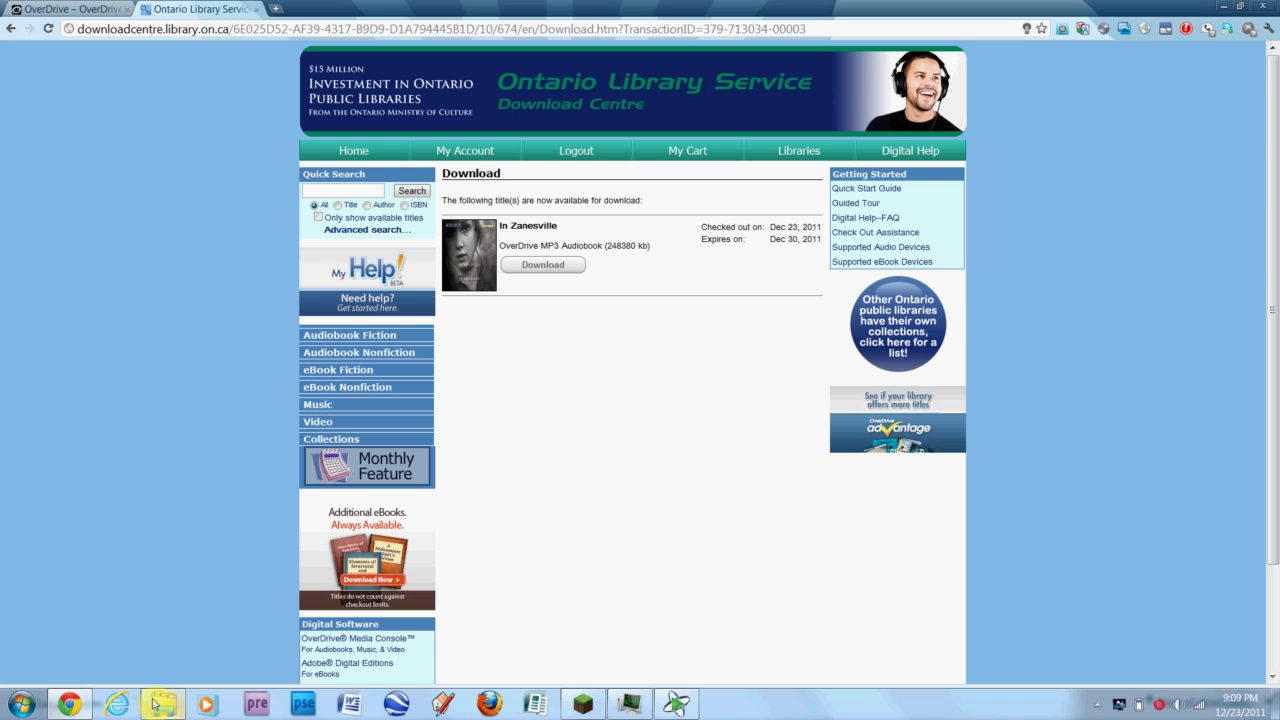
pyautogui.click(676, 706)
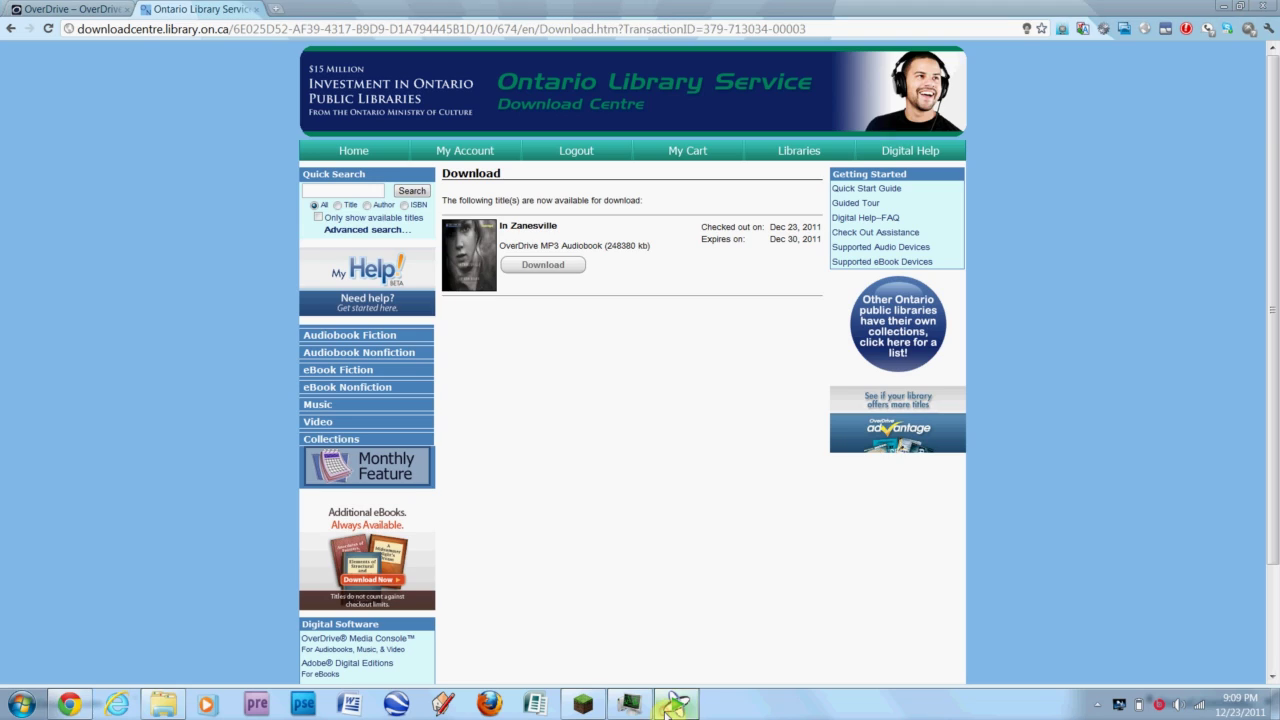